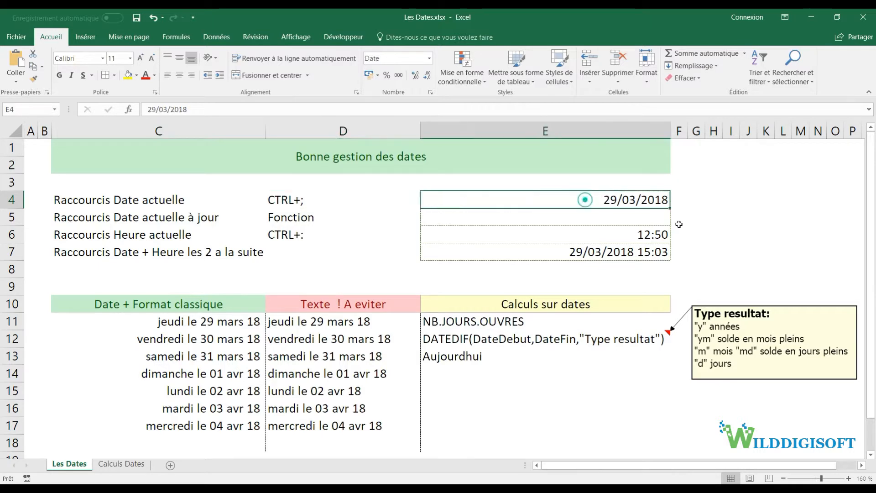
# Clear cell E4 and enter the current date, 29/03/2018, as a fixed value
pyautogui.press('Delete')
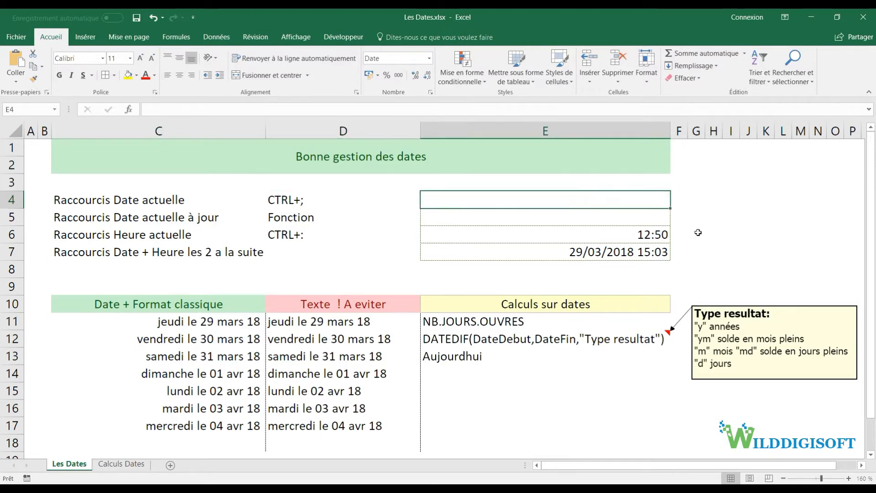
pyautogui.hotkey('ctrl', ';')
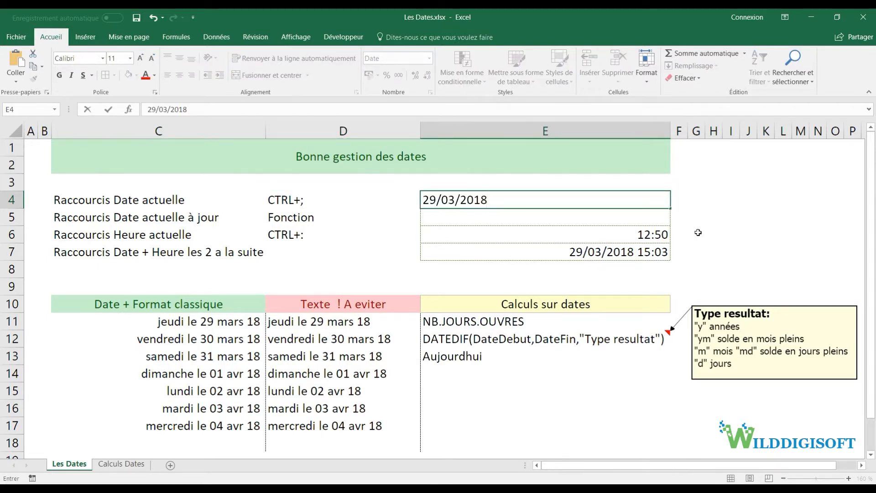
pyautogui.press('Return')
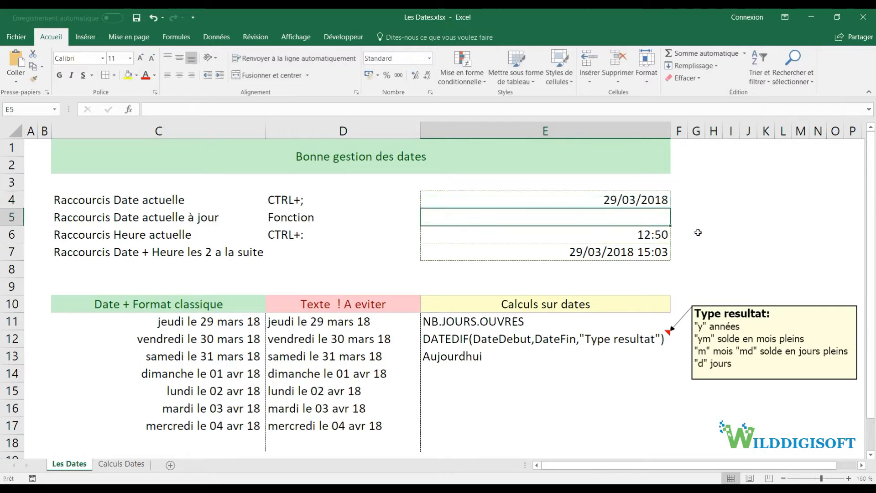
pyautogui.click(587, 198)
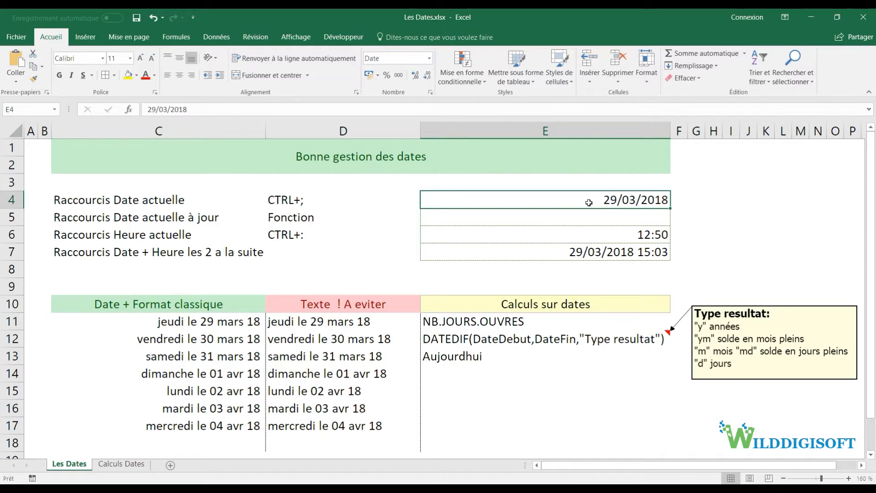
# Insert the AUJOURDHUI date function in cell E5 and compare its content with the fixed date in E4
pyautogui.click(541, 216)
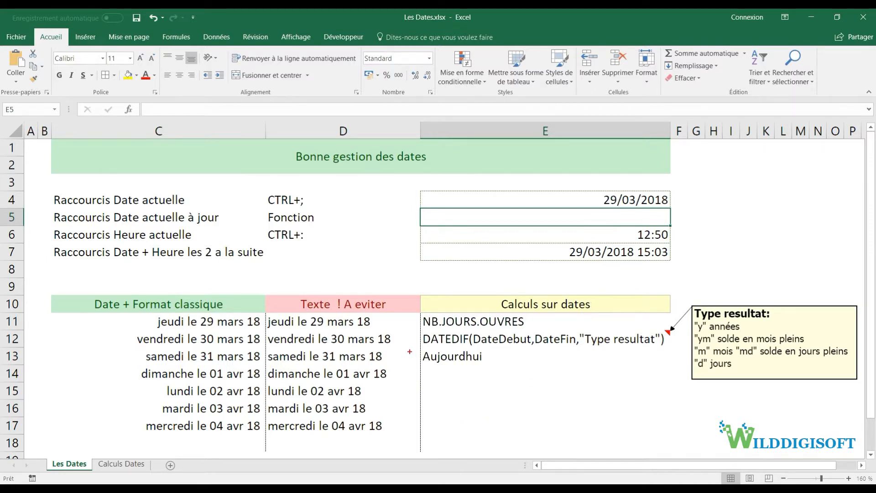
pyautogui.moveTo(420, 349); pyautogui.dragTo(494, 364)
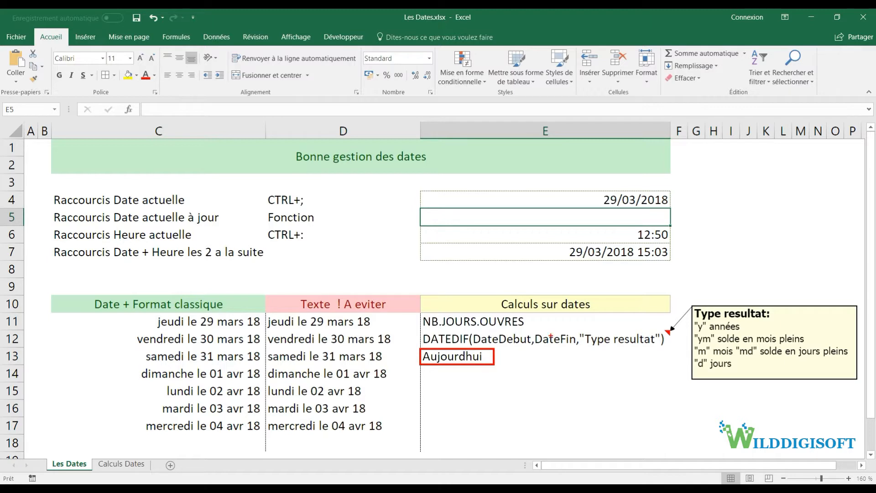
pyautogui.press('Escape')
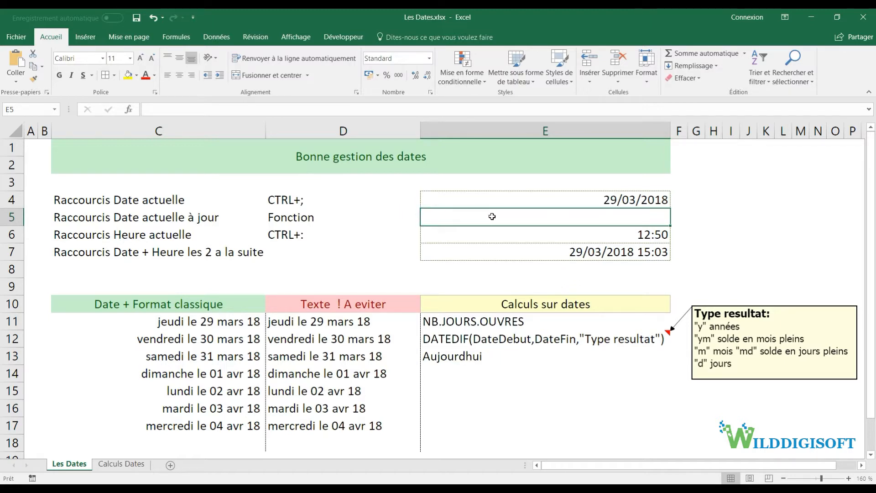
pyautogui.click(178, 35)
pyautogui.click(206, 64)
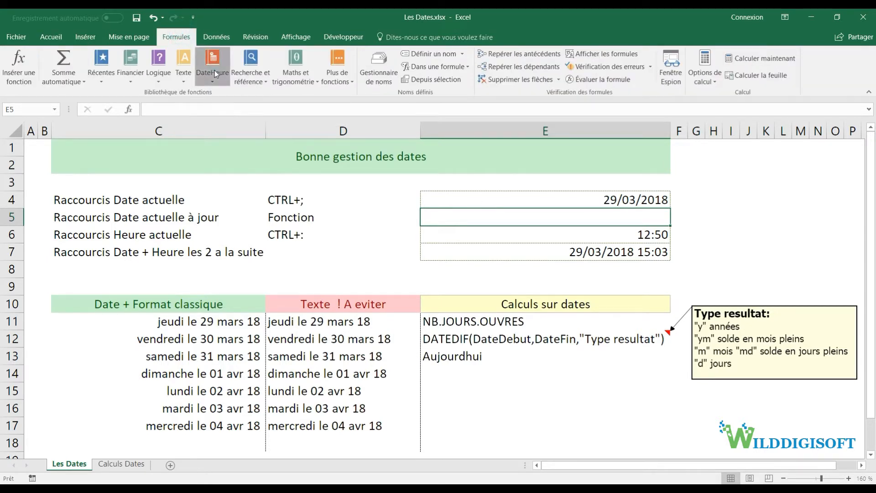
pyautogui.moveTo(298, 114)
pyautogui.mouseDown()
pyautogui.moveTo(293, 147)
pyautogui.moveTo(295, 111)
pyautogui.mouseUp()
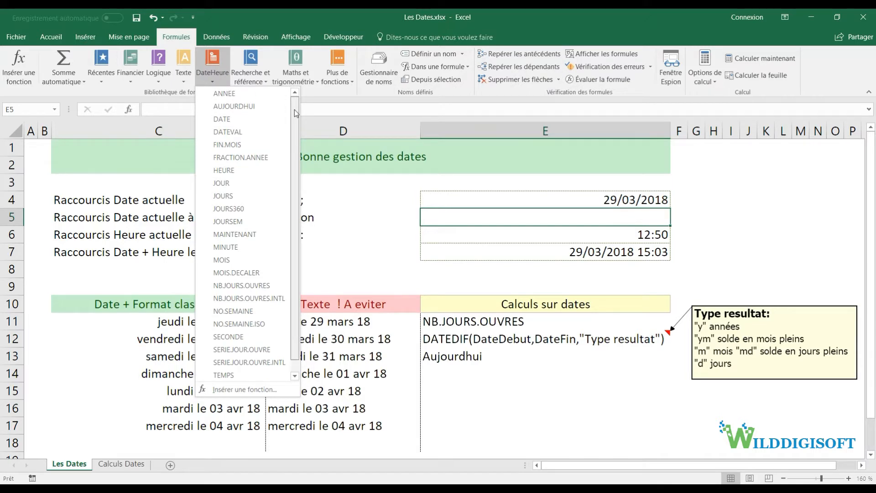
pyautogui.click(261, 106)
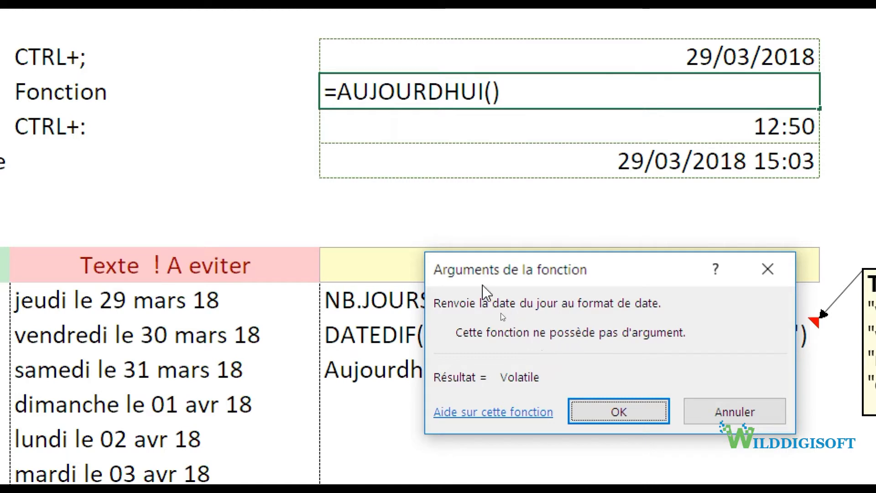
pyautogui.click(613, 413)
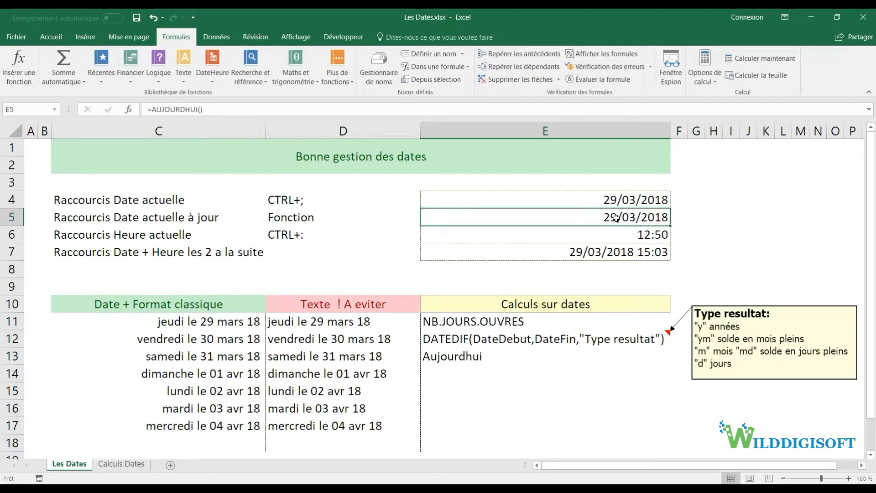
pyautogui.click(610, 200)
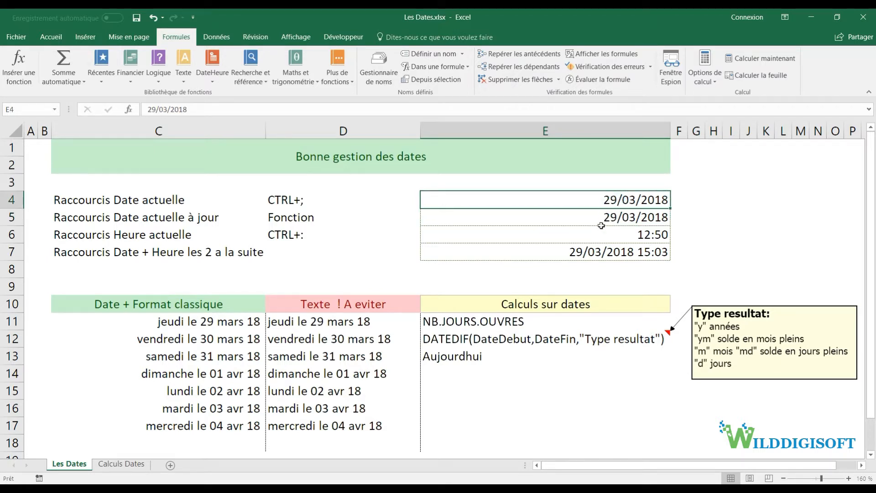
pyautogui.click(608, 202)
pyautogui.moveTo(609, 202); pyautogui.dragTo(609, 216)
pyautogui.click(610, 216)
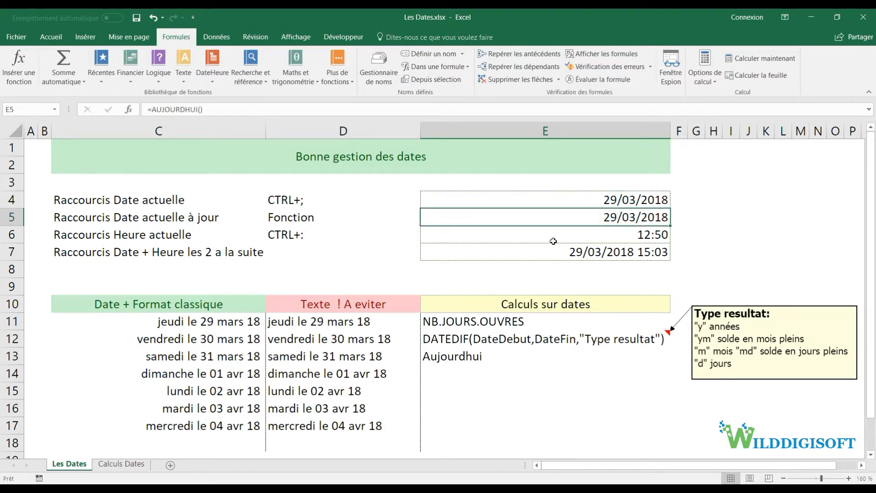
# Replace the time in cell E6 with the current time, 17:35, as a fixed value
pyautogui.moveTo(222, 234); pyautogui.dragTo(477, 239)
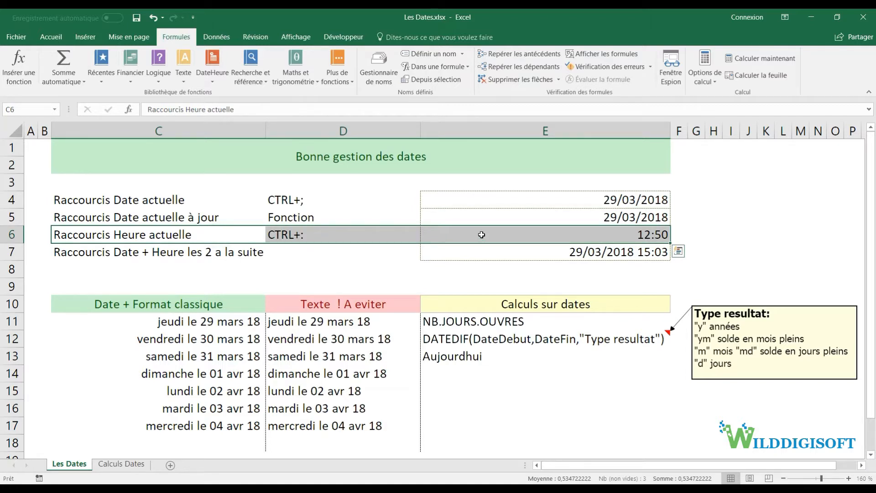
pyautogui.click(461, 234)
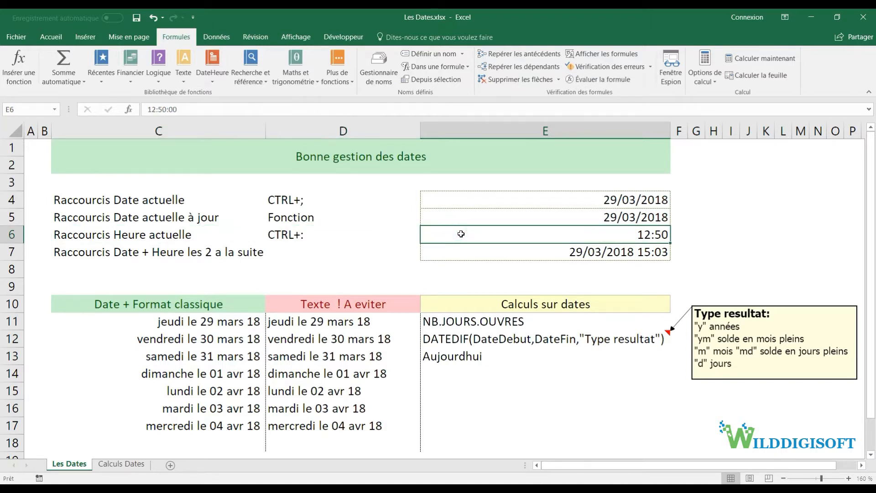
pyautogui.press('Delete')
pyautogui.hotkey('ctrl', ':')
pyautogui.press('Return')
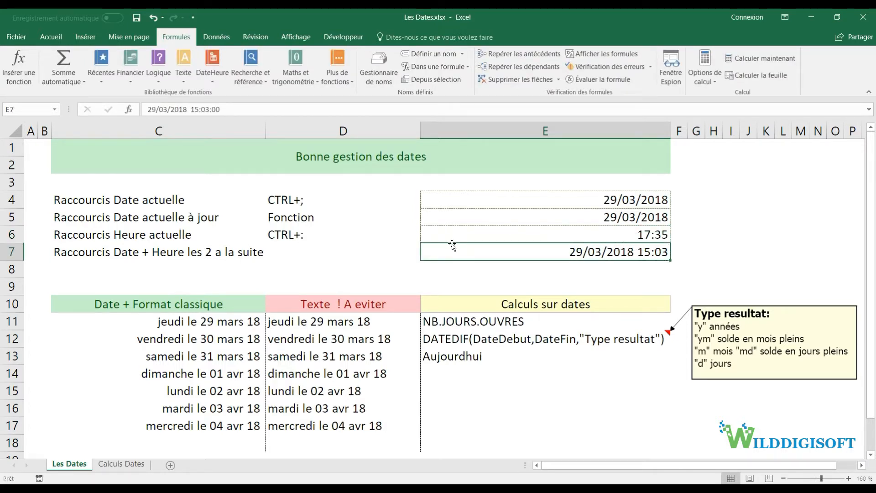
pyautogui.click(492, 237)
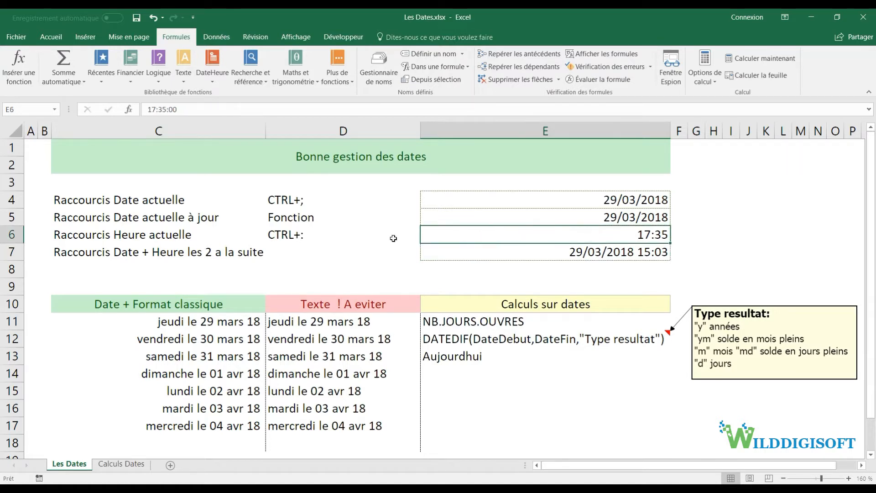
# Replace the content of cell E7 with the current date and time together, 29/03/2018 17:36
pyautogui.click(550, 250)
pyautogui.press('Delete')
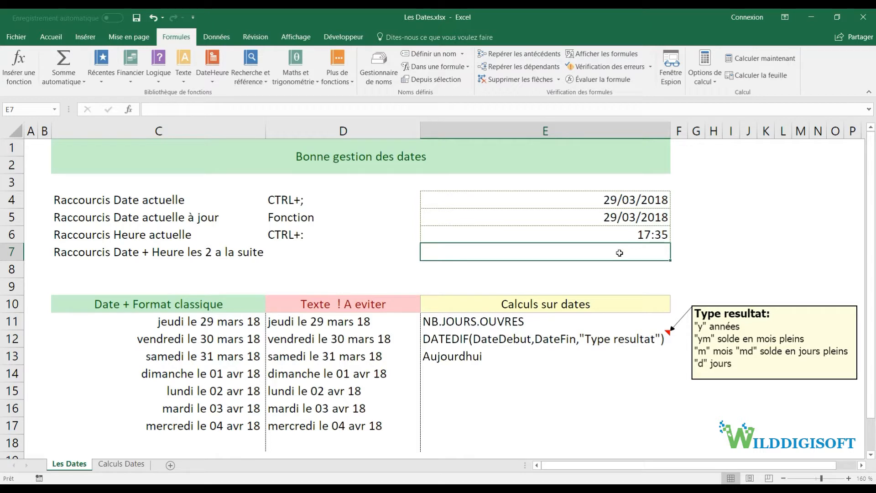
pyautogui.hotkey('ctrl', ';')
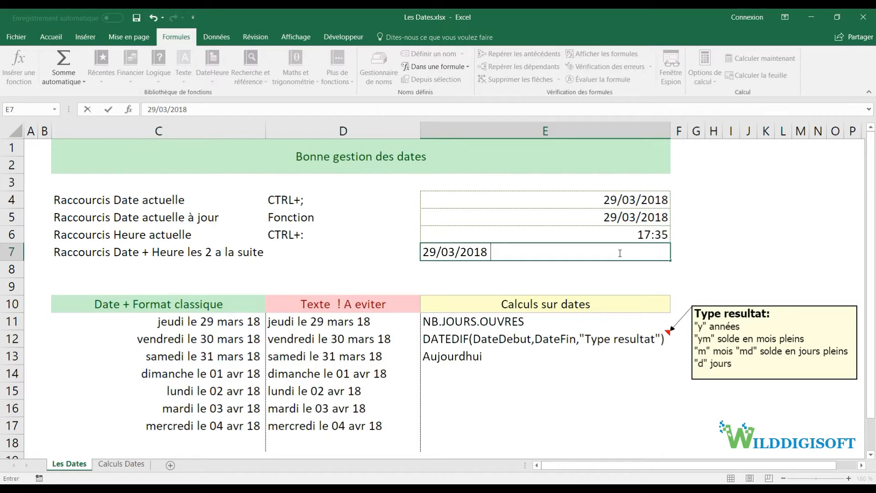
pyautogui.hotkey('ctrl', 'shift', ';')
pyautogui.press('Return')
pyautogui.moveTo(611, 204); pyautogui.dragTo(615, 253)
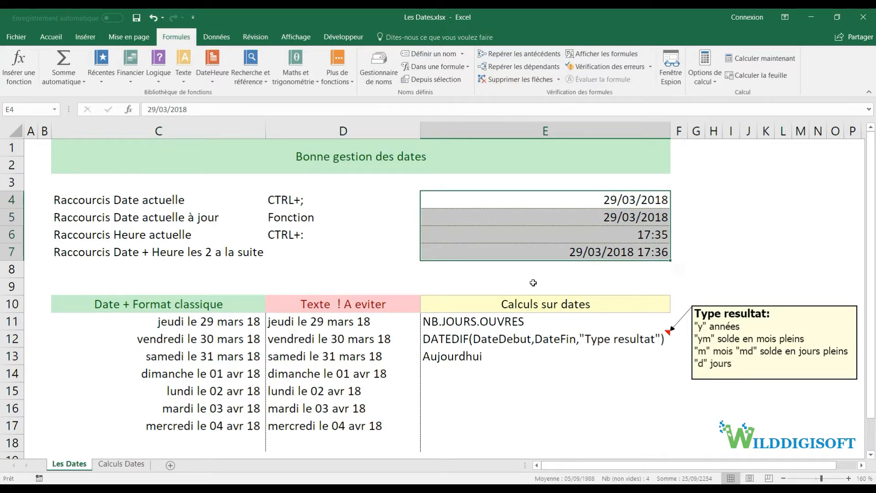
# Enter the current time, 17:36, as a fixed value in cells E8 and E9
pyautogui.click(521, 270)
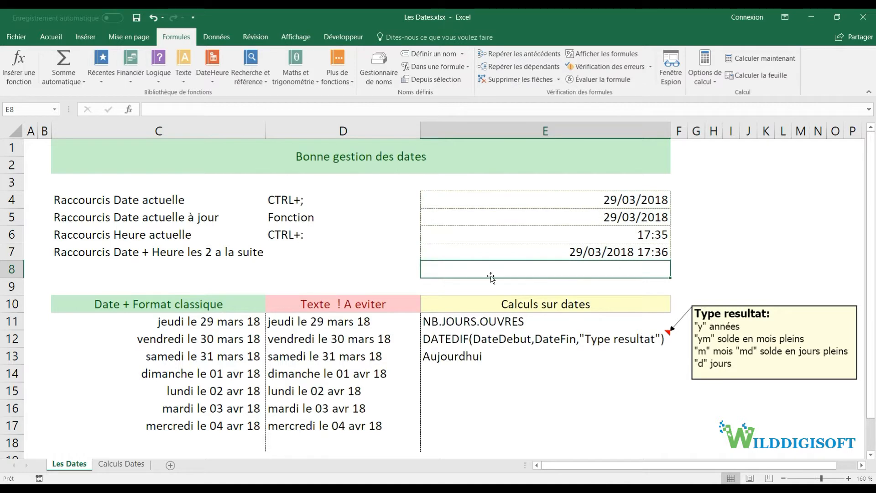
pyautogui.hotkey('ctrl', ':')
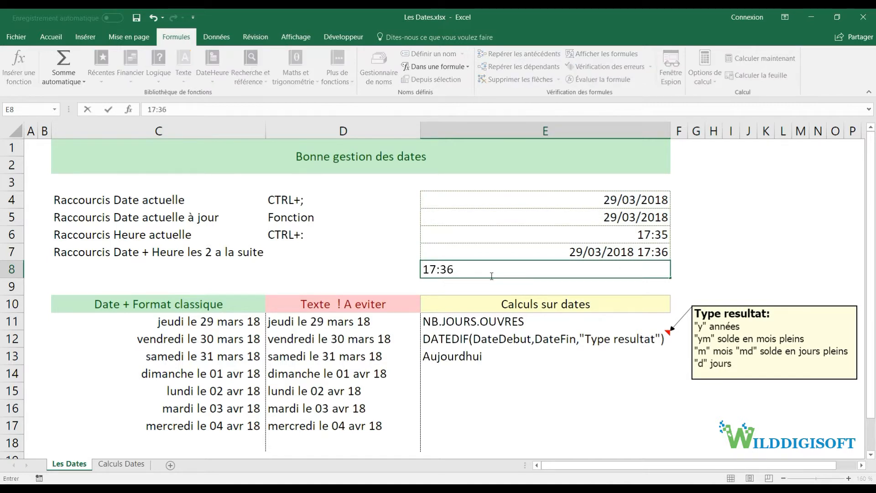
pyautogui.press('Return')
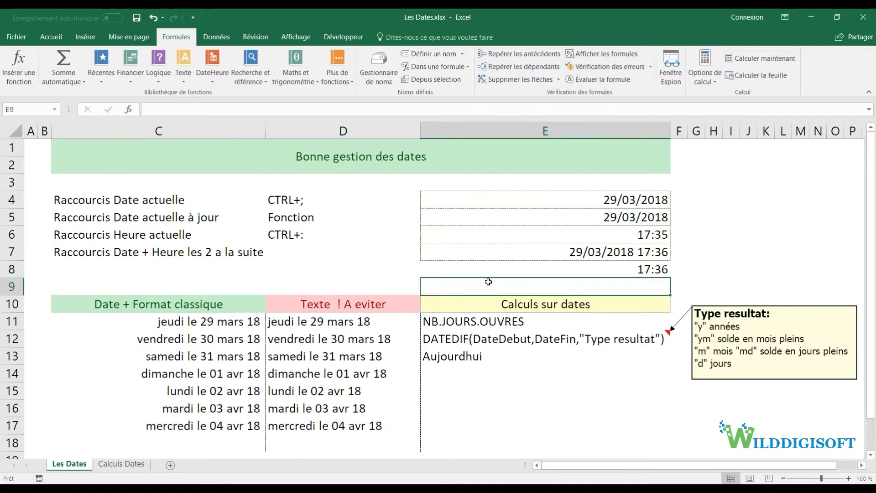
pyautogui.hotkey('ctrl', ':')
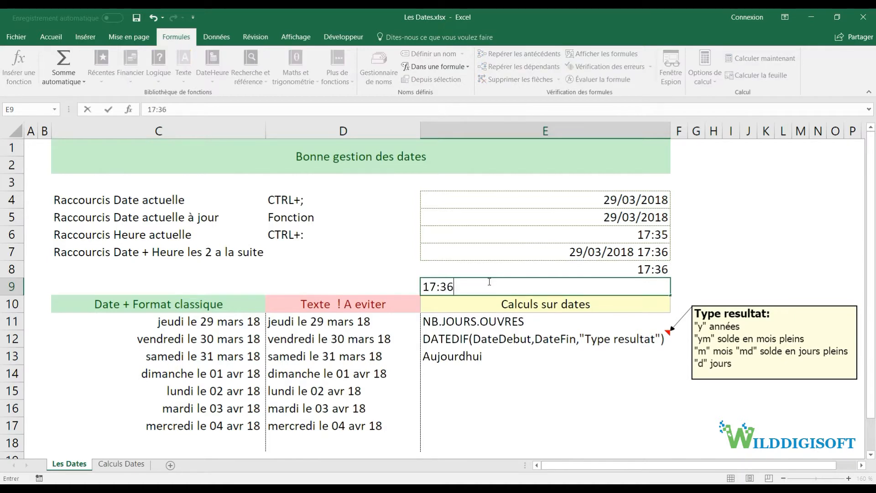
pyautogui.click(607, 273)
pyautogui.moveTo(625, 272); pyautogui.dragTo(621, 280)
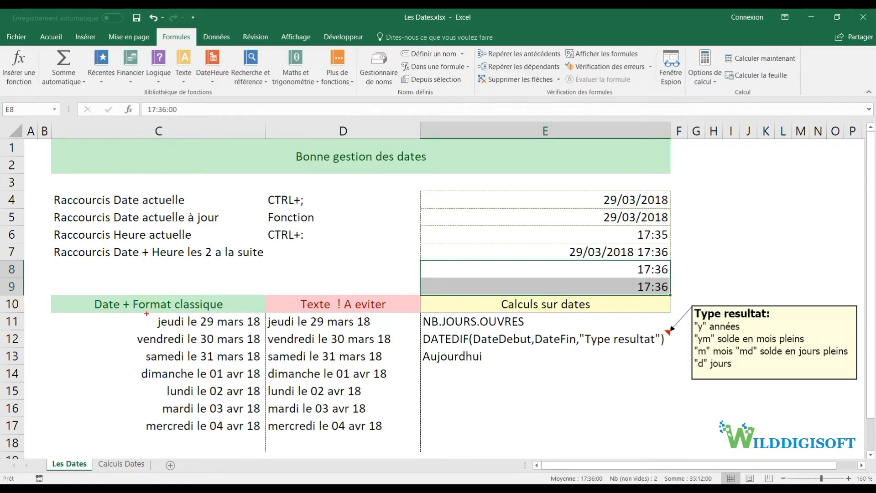
# Compare the underlying content of the formatted date in C11 with the text entries in D11 and D12
pyautogui.moveTo(147, 314)
pyautogui.mouseDown()
pyautogui.moveTo(264, 329)
pyautogui.moveTo(414, 327)
pyautogui.mouseUp()
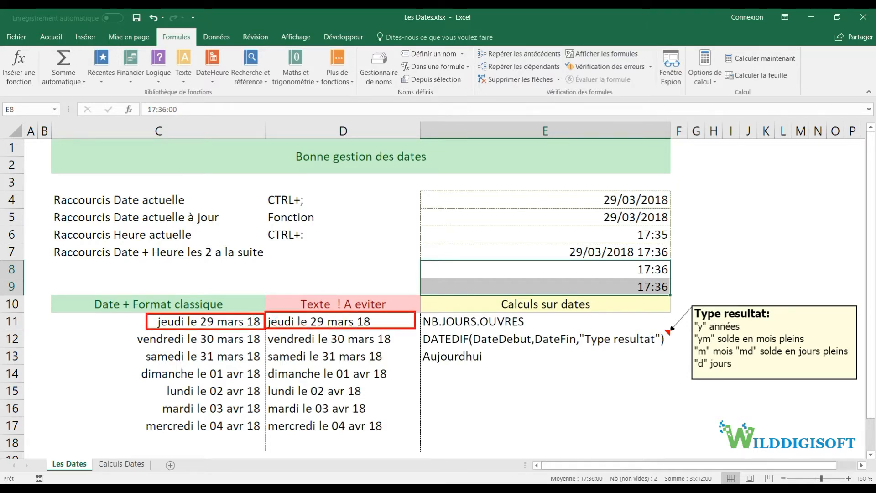
pyautogui.press('Escape')
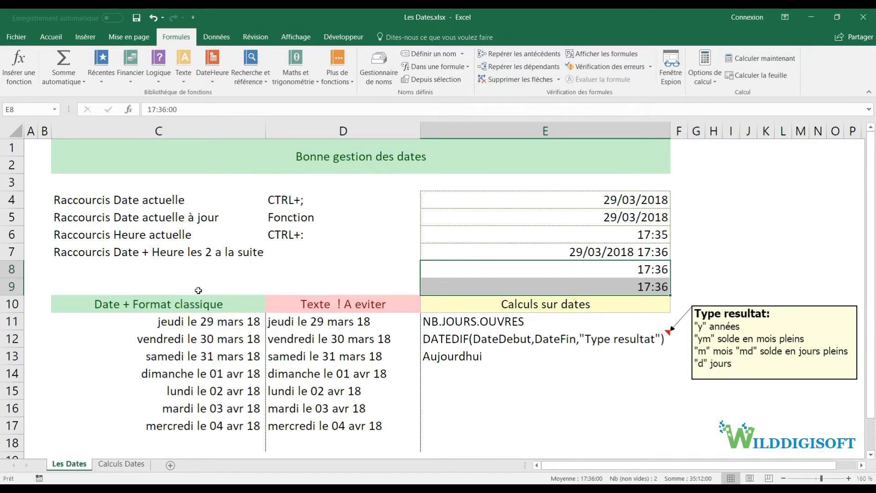
pyautogui.click(226, 320)
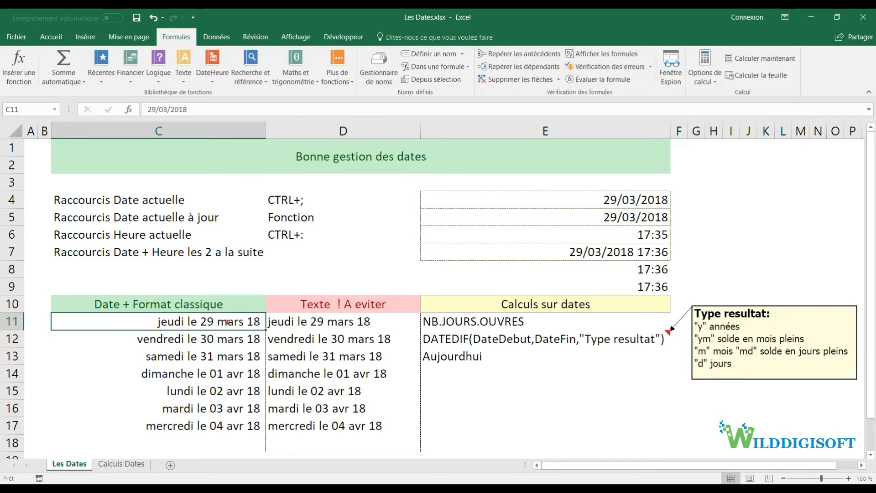
pyautogui.moveTo(166, 113); pyautogui.dragTo(188, 318)
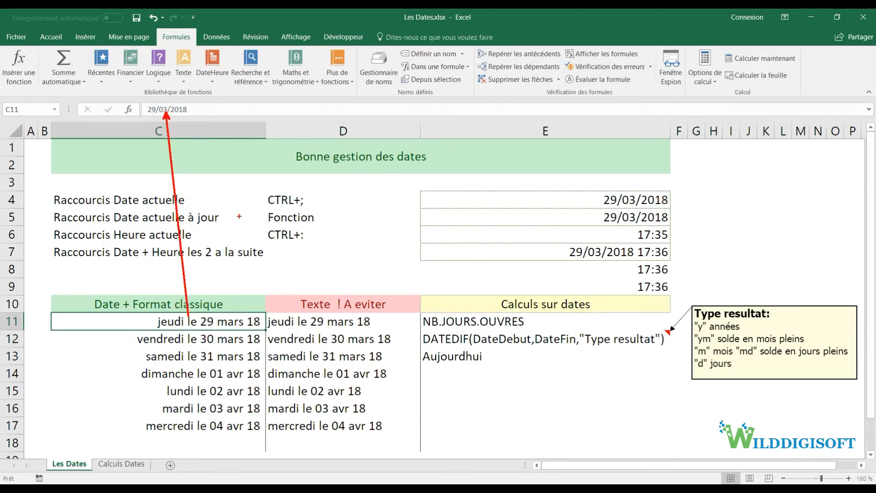
pyautogui.moveTo(139, 101); pyautogui.dragTo(192, 125)
pyautogui.press('Escape')
pyautogui.click(290, 325)
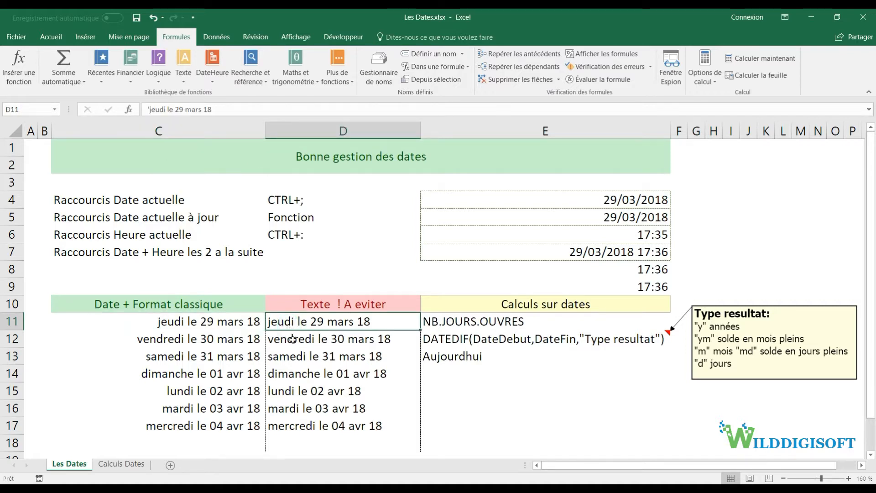
pyautogui.click(292, 339)
pyautogui.moveTo(148, 110); pyautogui.dragTo(208, 110)
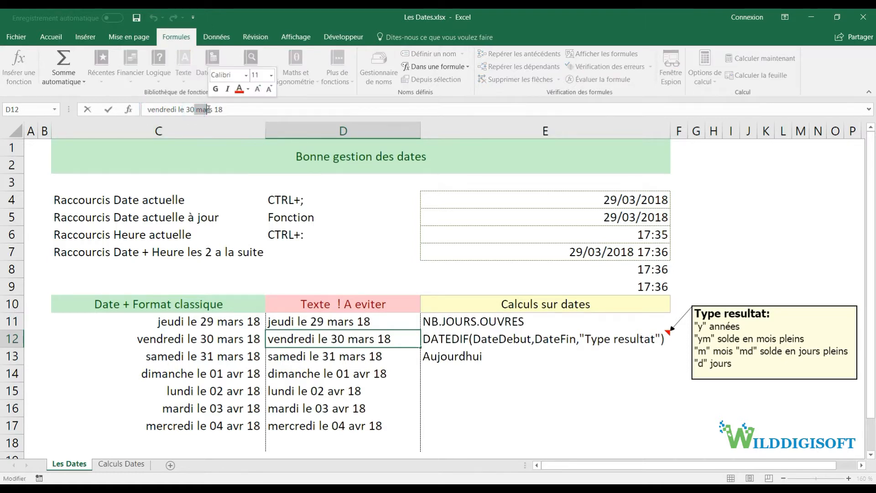
pyautogui.press('Escape')
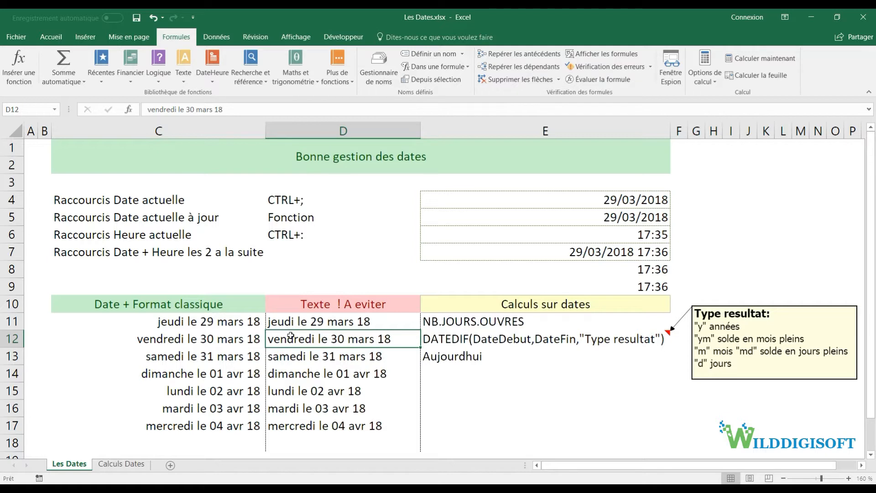
pyautogui.moveTo(266, 313); pyautogui.dragTo(417, 437)
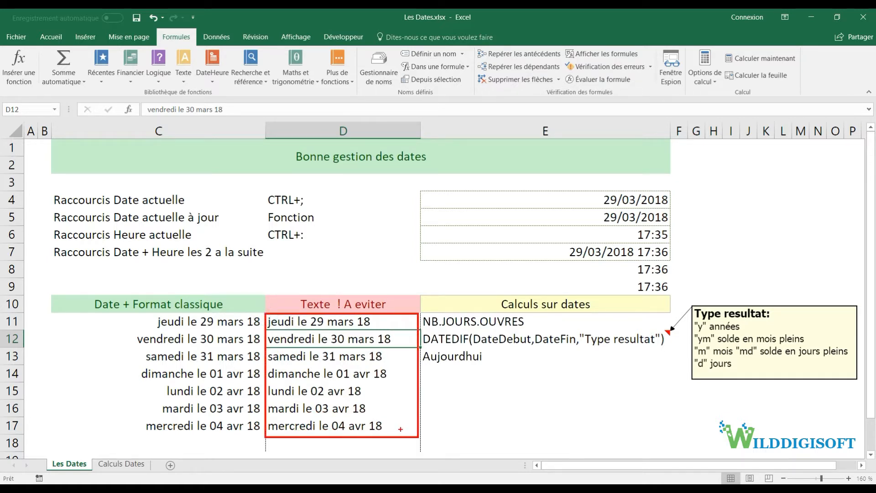
pyautogui.moveTo(287, 322); pyautogui.dragTo(302, 426)
# Clear all the dates under the "Date + Format classique" heading, cells C11 to C17
pyautogui.moveTo(236, 320); pyautogui.dragTo(235, 426)
pyautogui.moveTo(232, 339); pyautogui.dragTo(233, 426)
pyautogui.press('Delete')
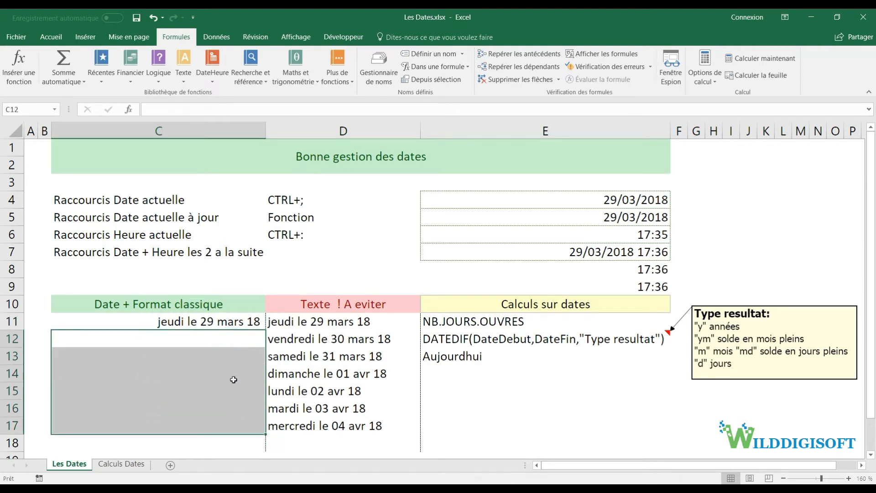
pyautogui.click(229, 320)
pyautogui.press('Delete')
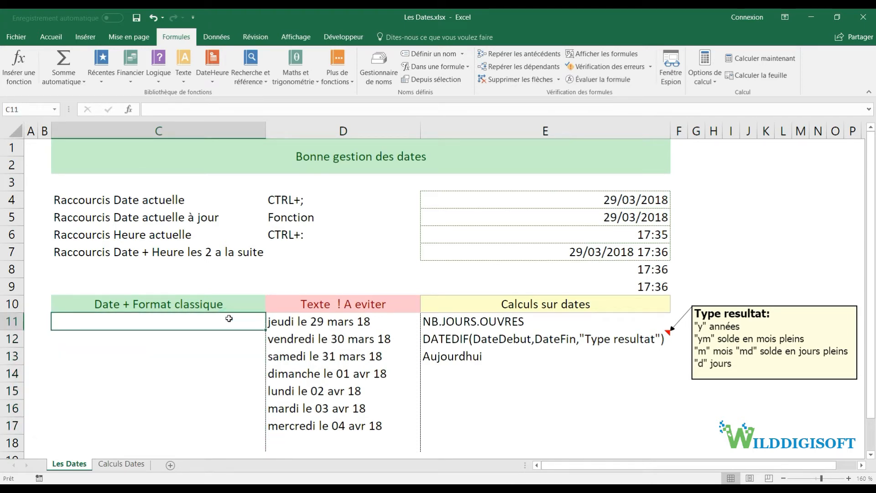
# Enter the current date, 29/03/2018, as a fixed value in cell C11 under "Date + Format classique"
pyautogui.hotkey('ctrl', ';')
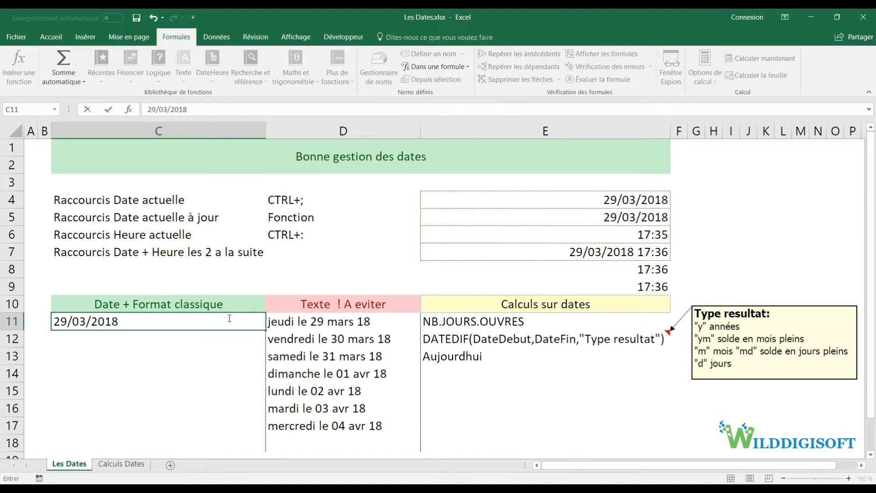
pyautogui.press('Return')
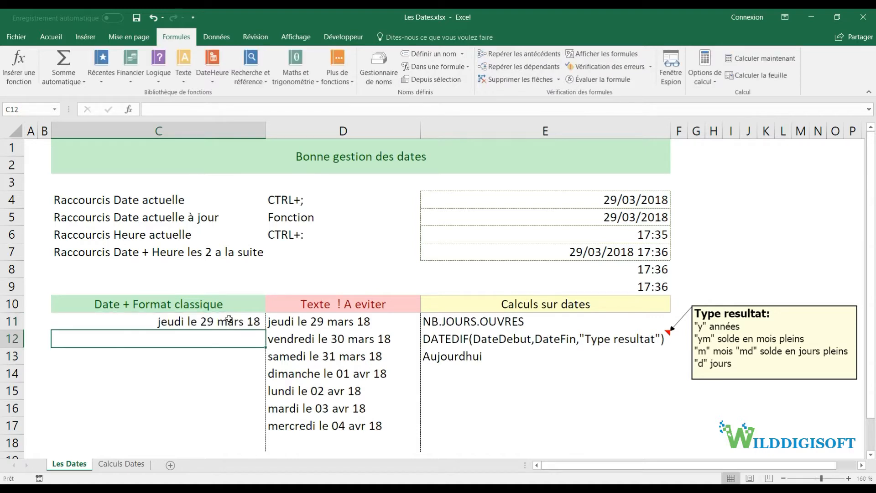
pyautogui.click(229, 319)
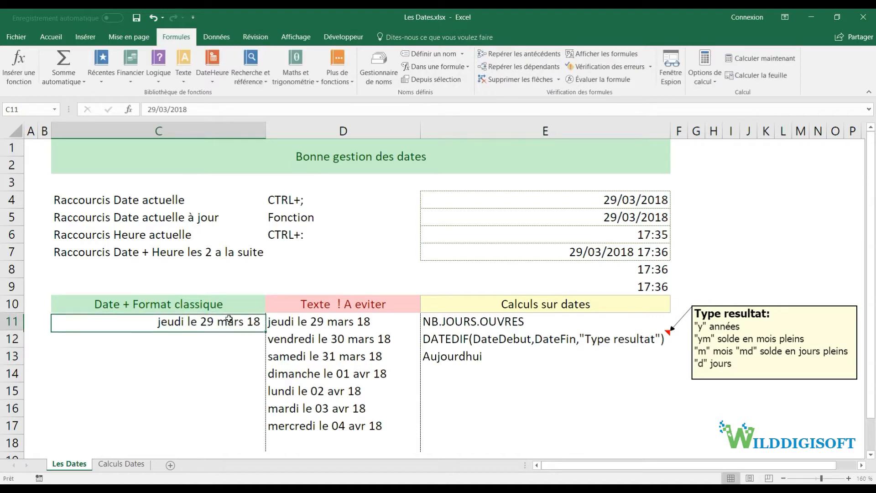
# Enter the day and date as plain text in cell C12: "Vendredi le 30 mars 18"
pyautogui.click(210, 338)
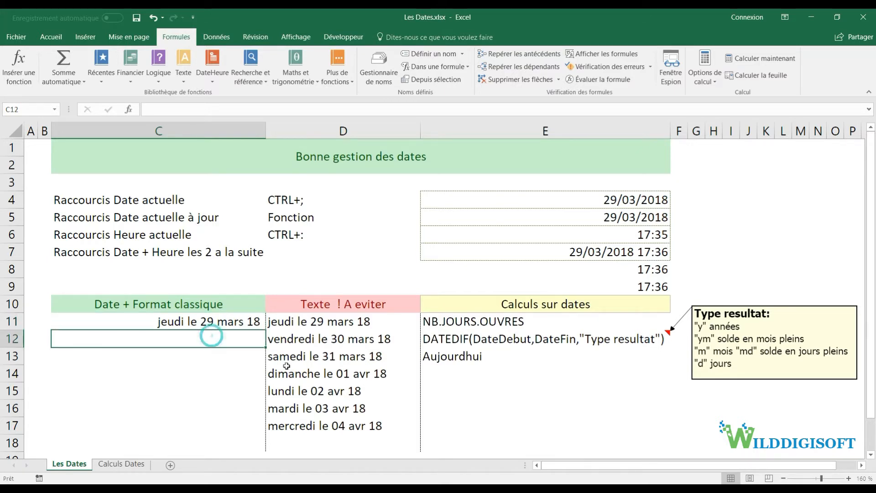
pyautogui.write('Vend')
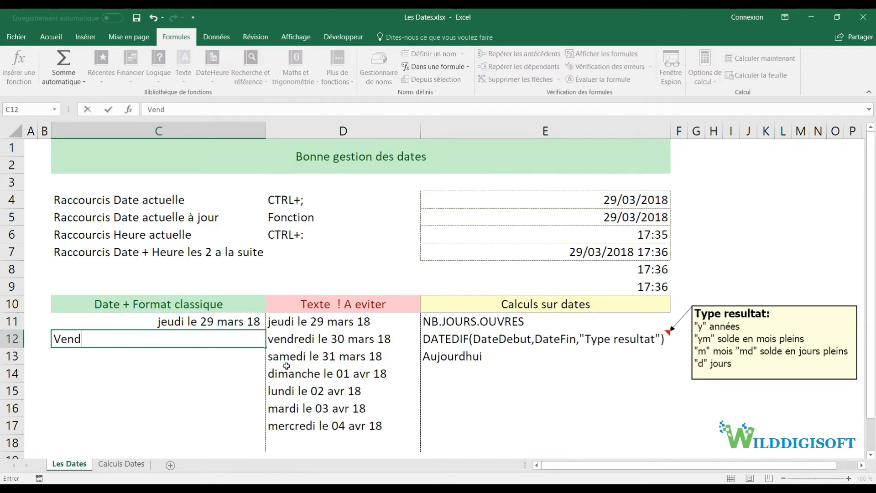
pyautogui.write('redi le 30 ')
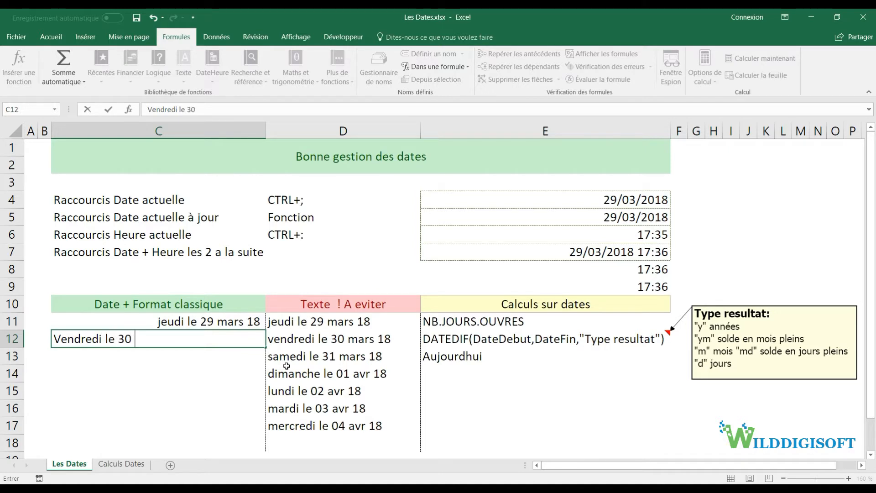
pyautogui.write('mars 18')
pyautogui.press('Return')
pyautogui.moveTo(205, 338); pyautogui.dragTo(204, 434)
# Replace the text in cell C12 with the real date 30/3/18
pyautogui.click(192, 338)
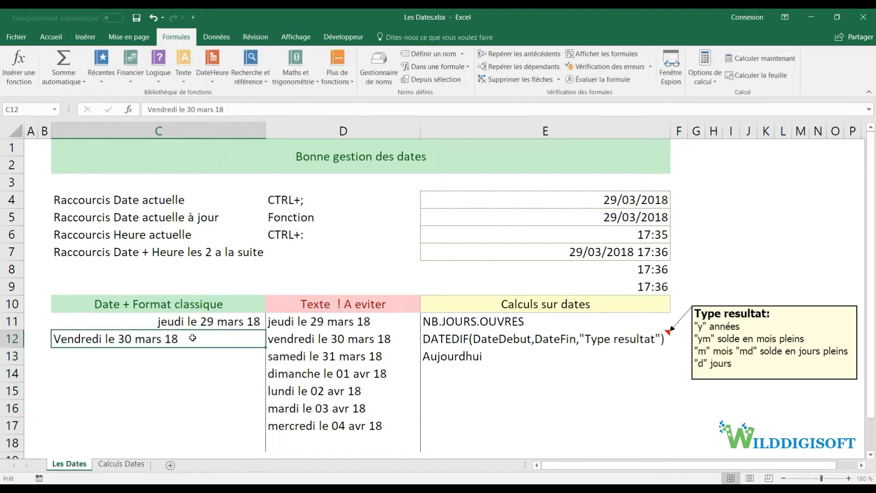
pyautogui.press('Delete')
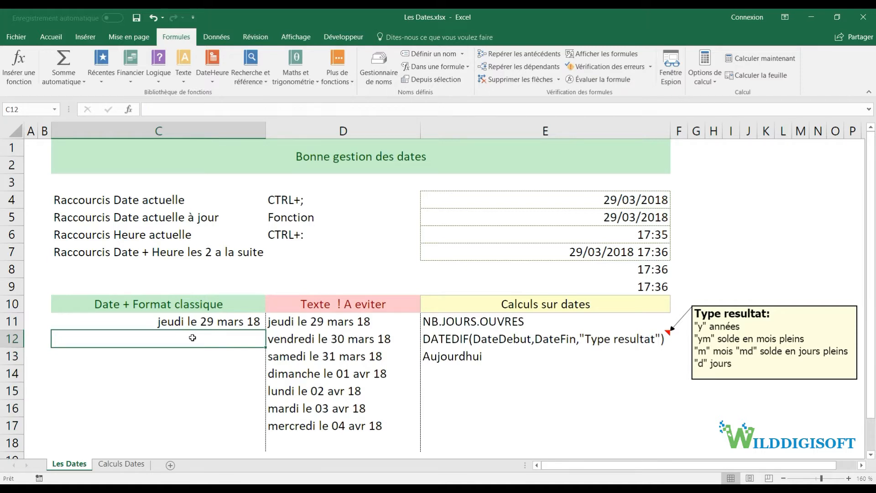
pyautogui.write('30/')
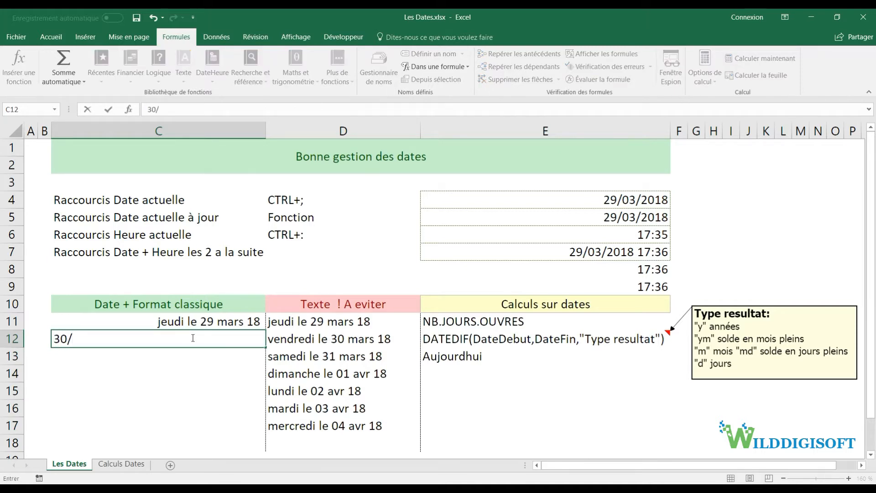
pyautogui.write('3/18')
pyautogui.press('Return')
pyautogui.click(192, 338)
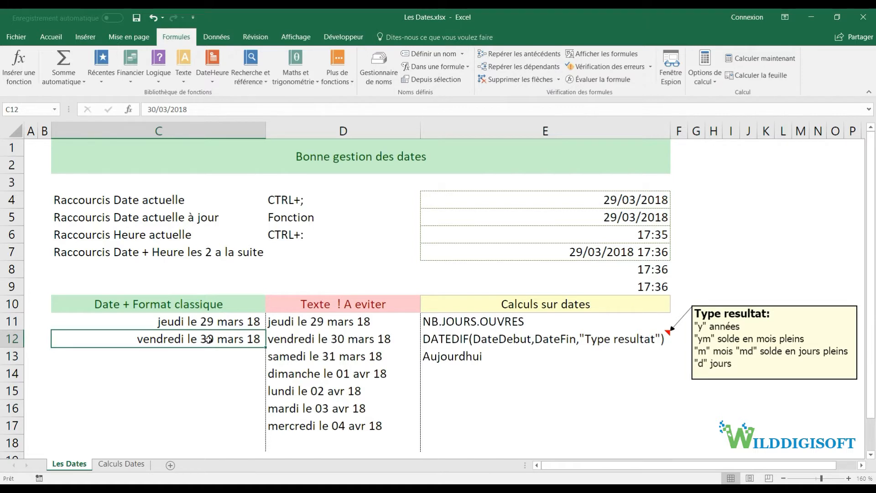
# Change the date format of cell C11 to Date courte and after that to Date longue
pyautogui.click(215, 320)
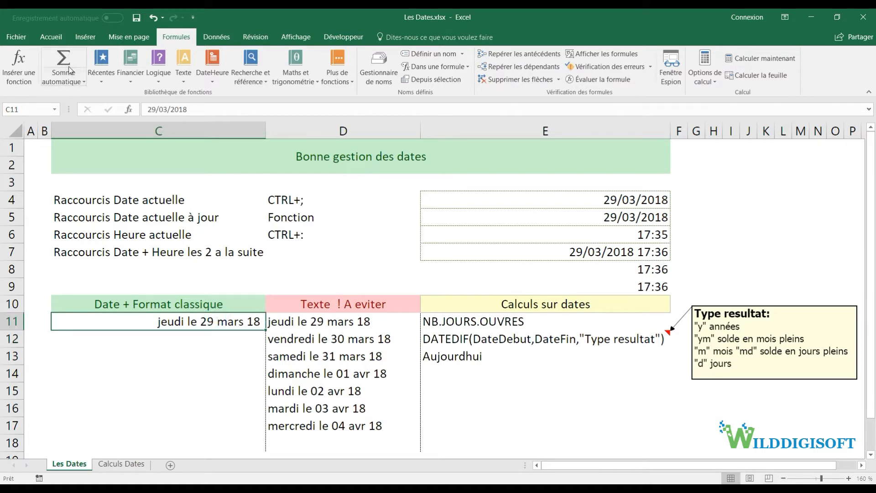
pyautogui.click(57, 36)
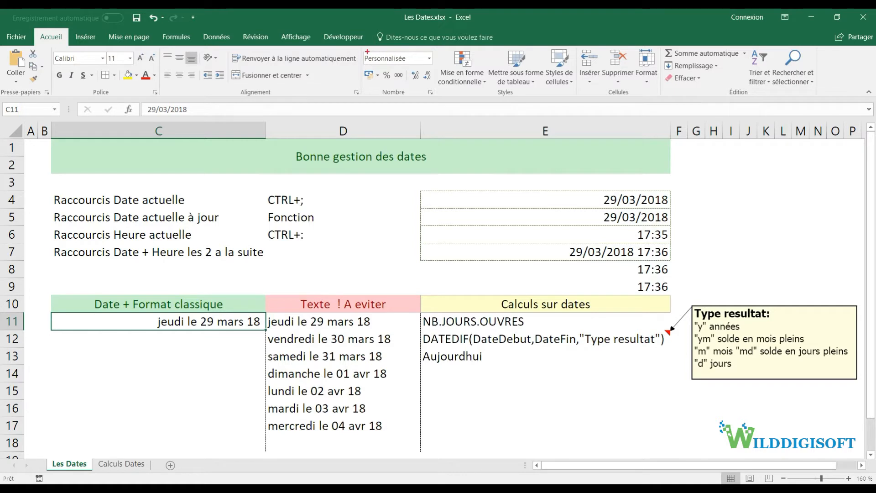
pyautogui.moveTo(359, 49); pyautogui.dragTo(437, 68)
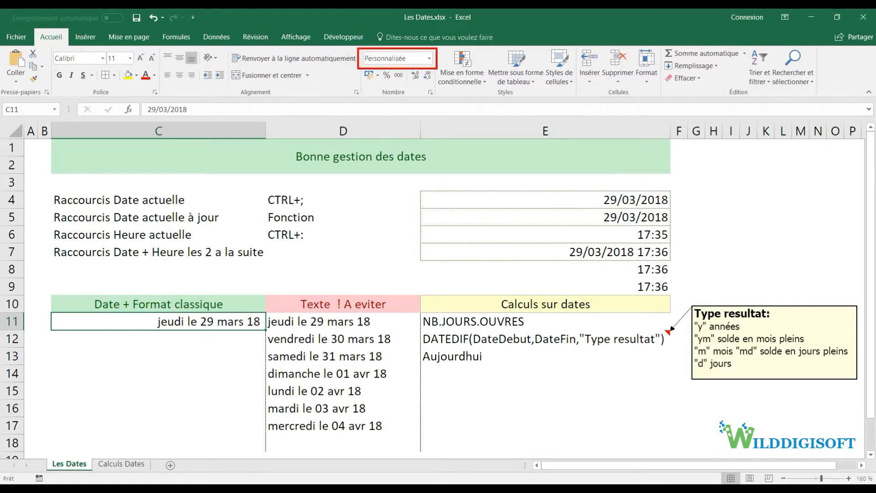
pyautogui.moveTo(387, 69); pyautogui.dragTo(214, 315)
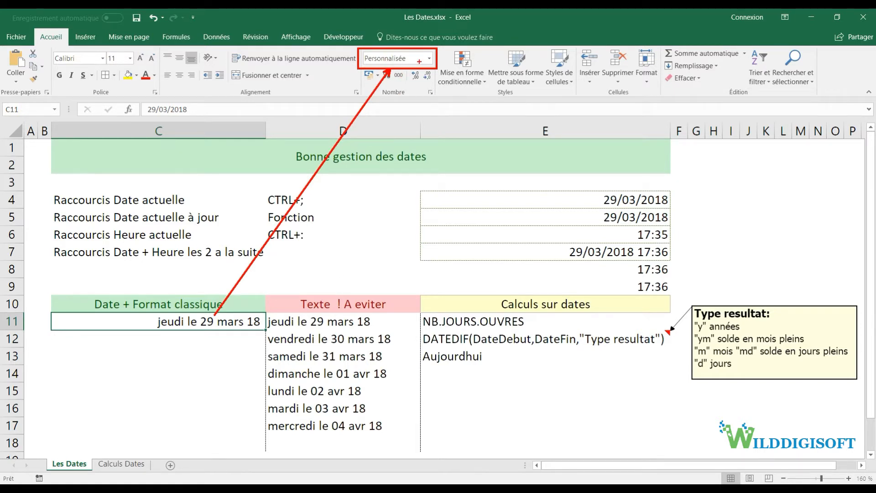
pyautogui.press('Escape')
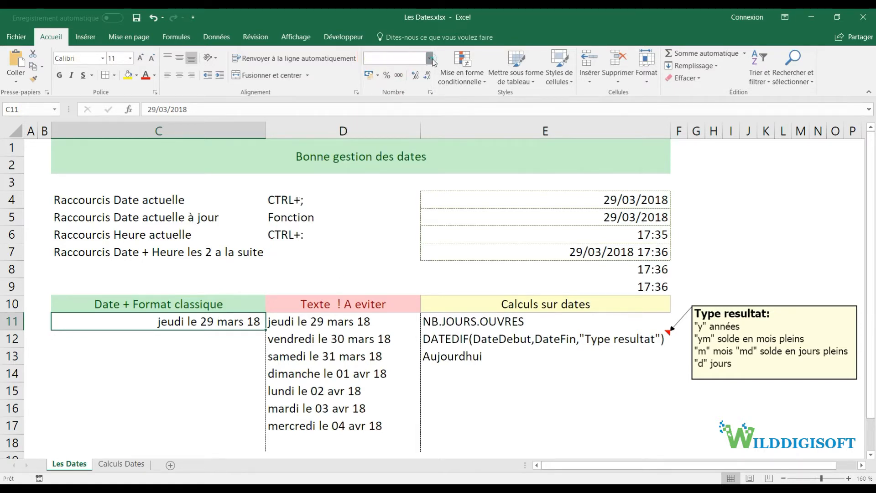
pyautogui.click(430, 59)
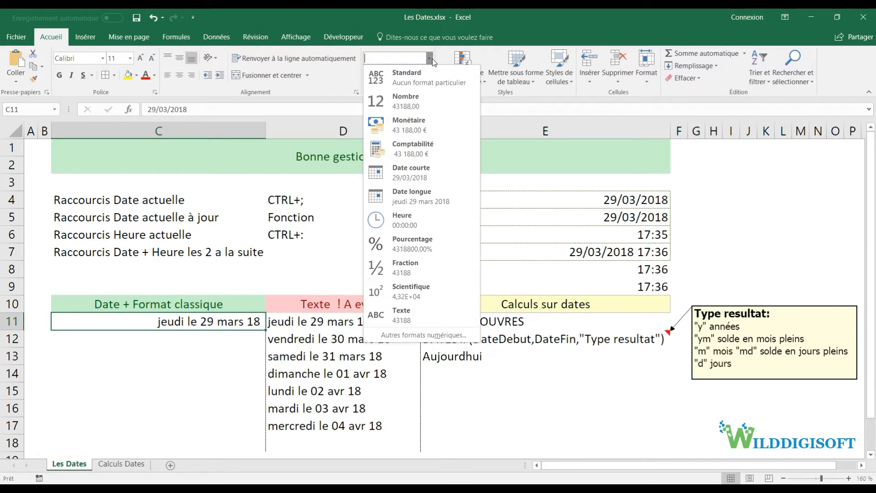
pyautogui.click(418, 177)
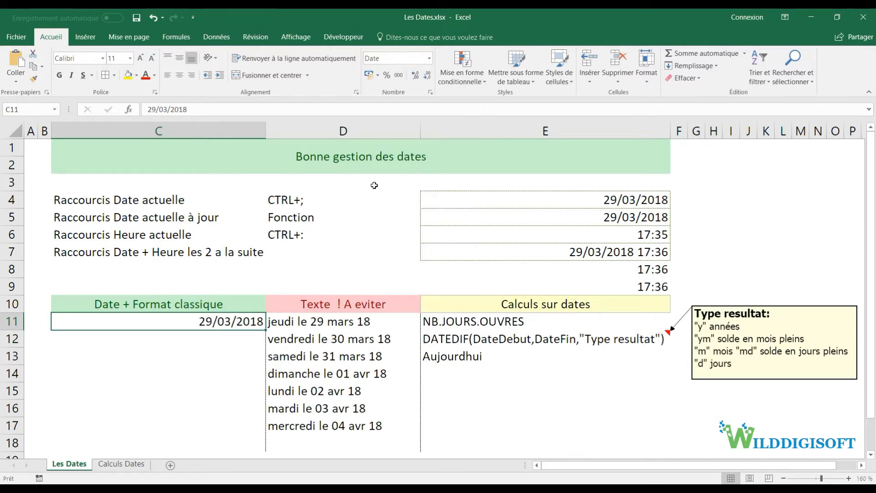
pyautogui.click(429, 58)
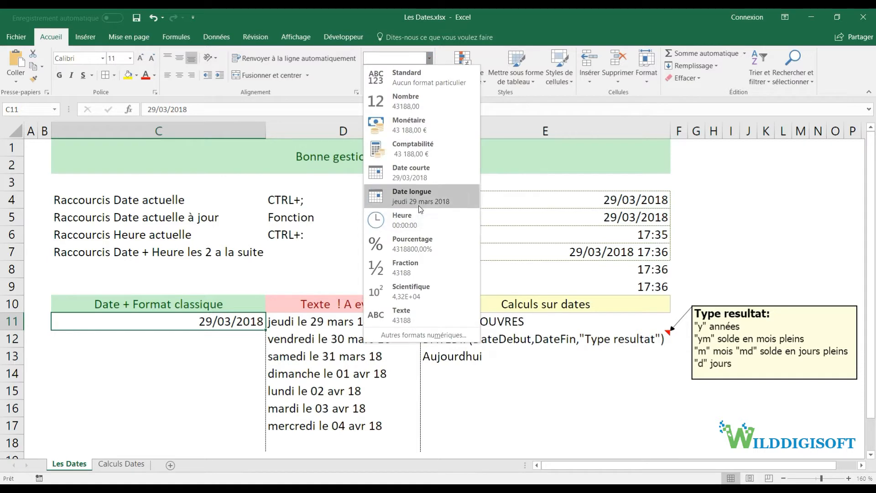
pyautogui.click(419, 204)
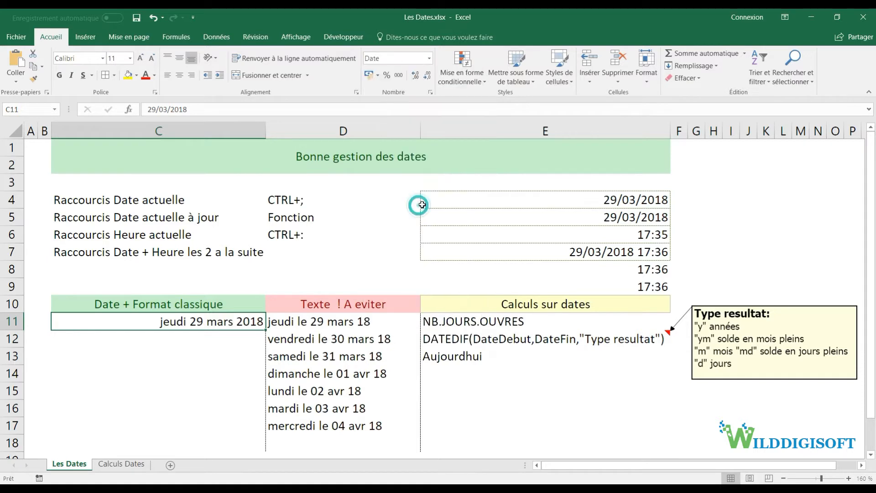
# Try to apply the Date courte and Date longue formats to the text entry in cell D11
pyautogui.click(337, 322)
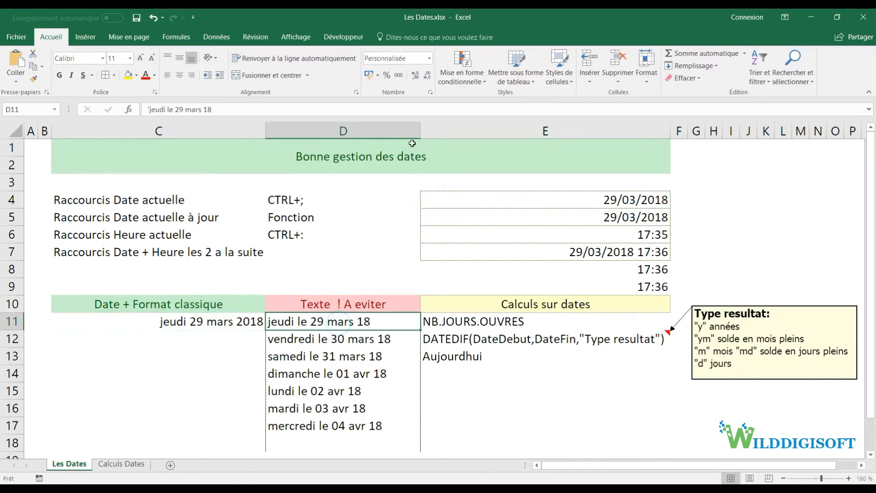
pyautogui.click(429, 58)
pyautogui.click(419, 169)
pyautogui.click(429, 58)
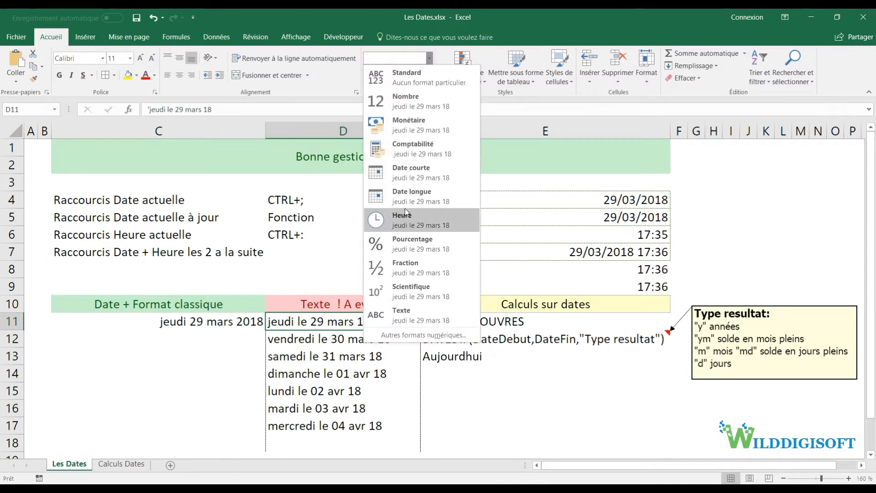
pyautogui.click(405, 199)
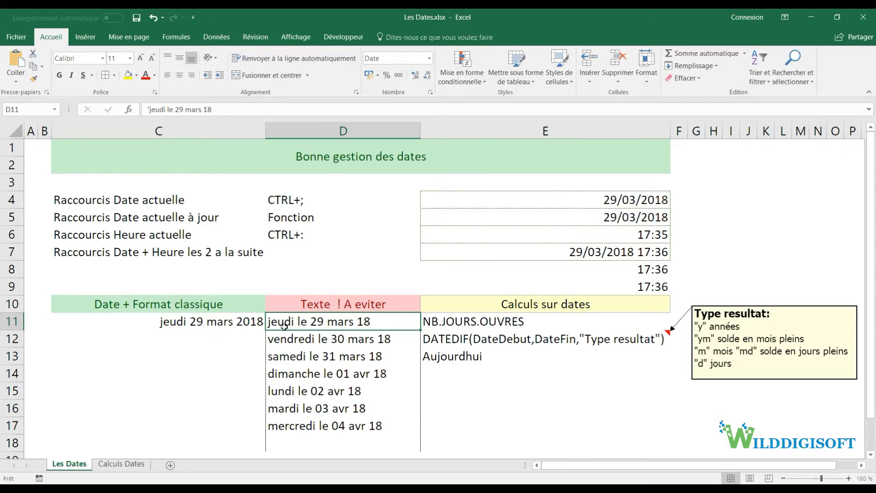
# Clear the formatting of the date in cell C11 and set its number format to Standard
pyautogui.click(217, 319)
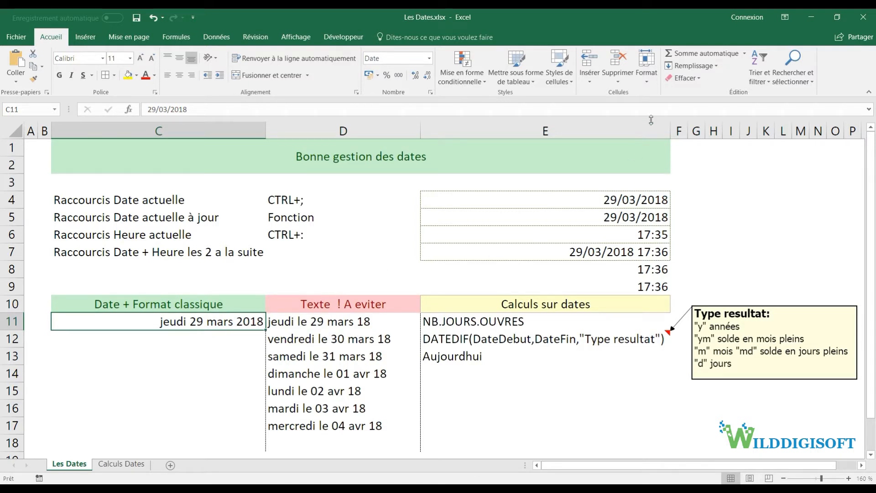
pyautogui.moveTo(658, 66); pyautogui.dragTo(726, 87)
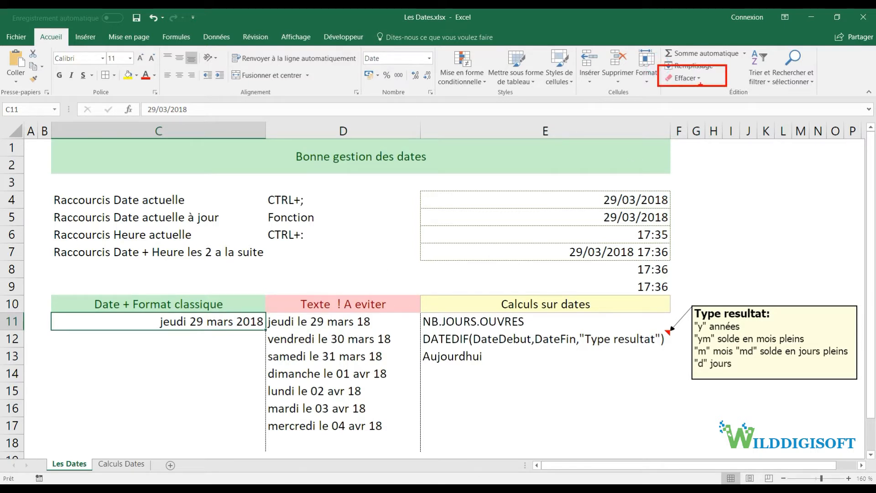
pyautogui.press('Escape')
pyautogui.click(697, 78)
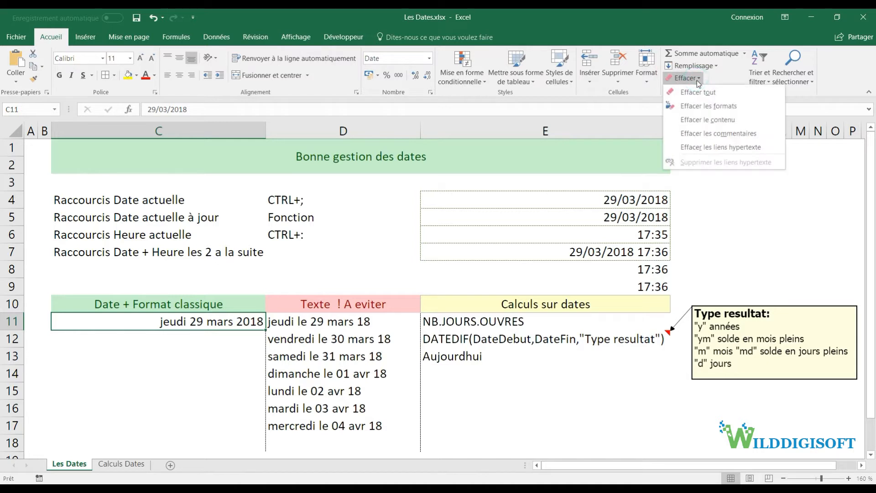
pyautogui.click(699, 105)
pyautogui.click(429, 58)
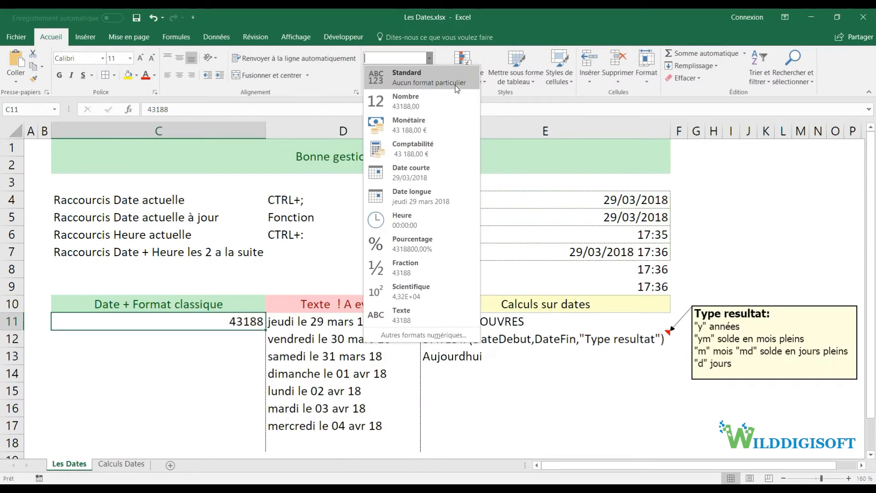
pyautogui.click(455, 85)
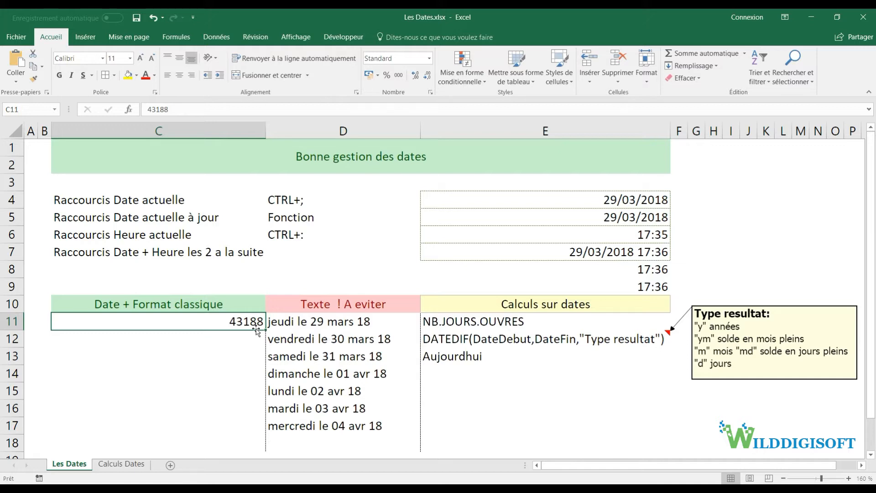
# Check the text entries in D11 to D17 and format the number in cell C11 as Date courte
pyautogui.click(324, 325)
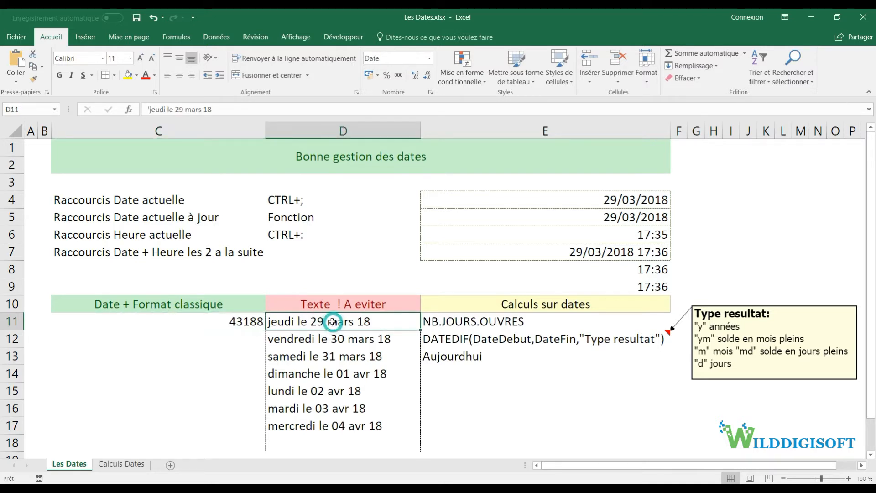
pyautogui.moveTo(332, 322); pyautogui.dragTo(319, 424)
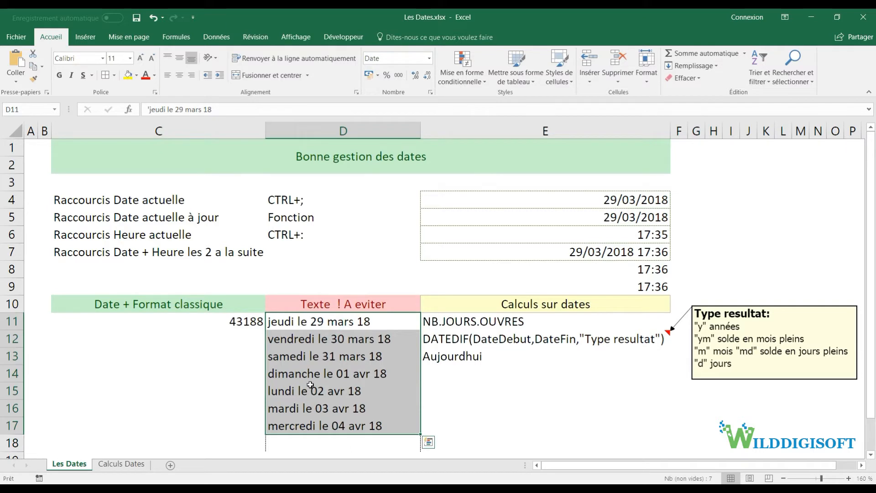
pyautogui.click(236, 319)
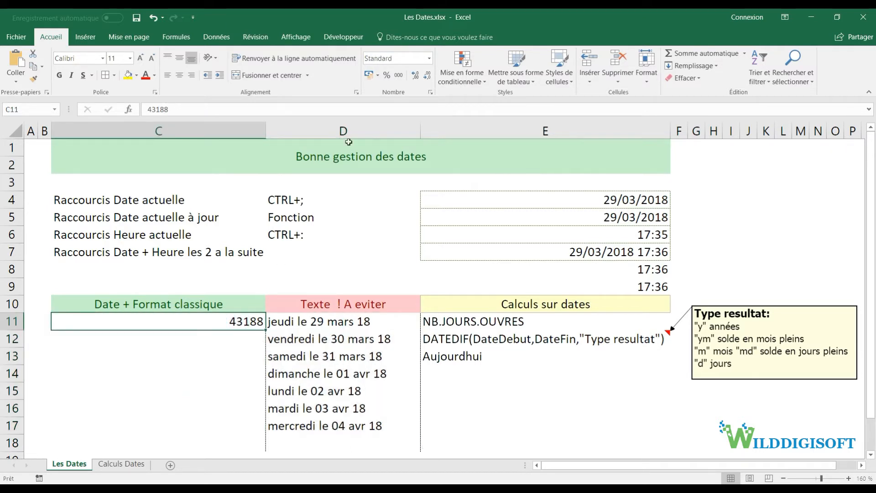
pyautogui.click(429, 58)
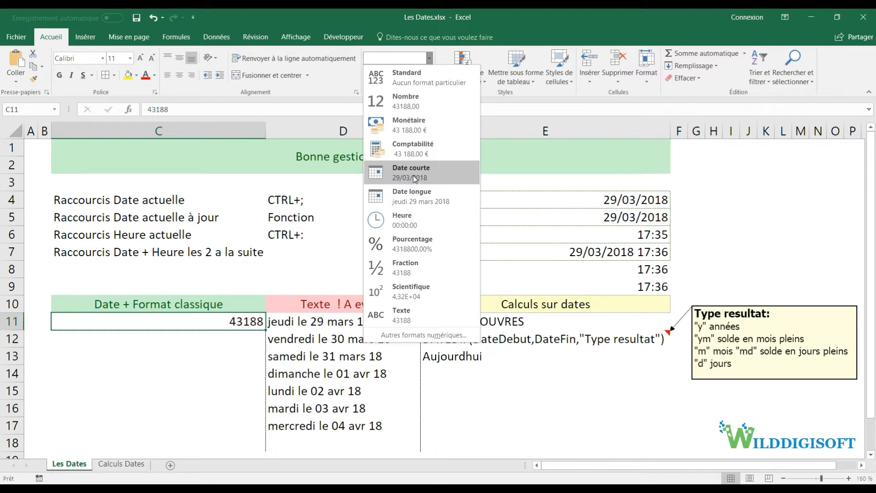
pyautogui.click(413, 175)
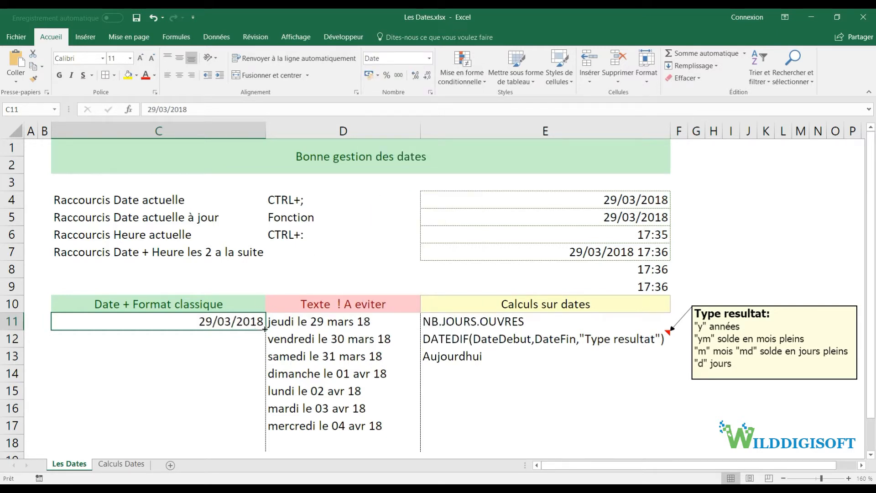
# Fill the date in C11 down to C17 as a series incremented by month
pyautogui.moveTo(265, 328); pyautogui.dragTo(267, 435)
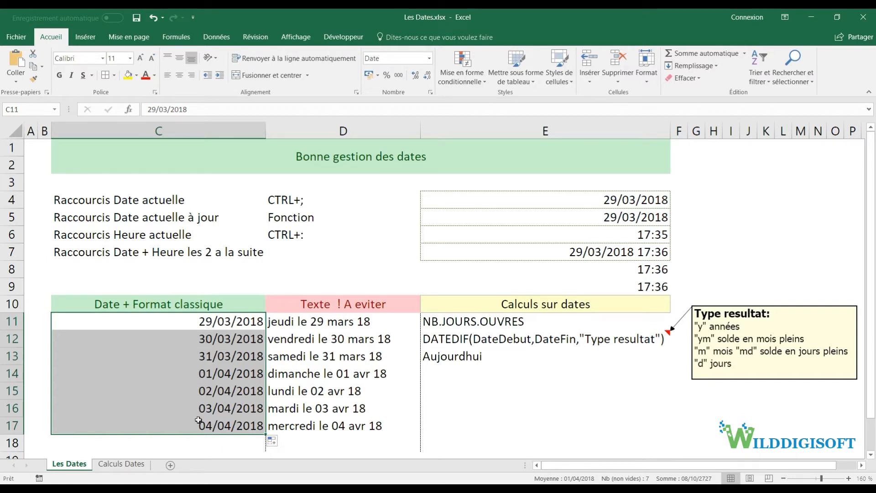
pyautogui.click(272, 440)
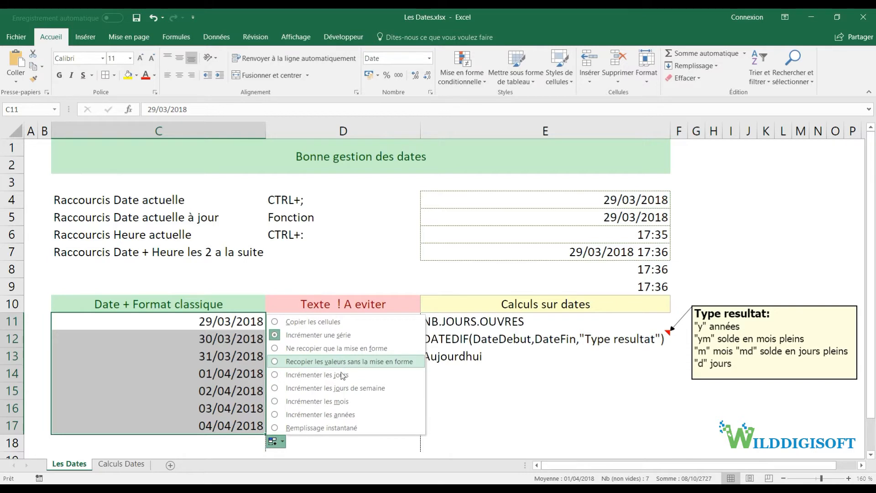
pyautogui.click(350, 402)
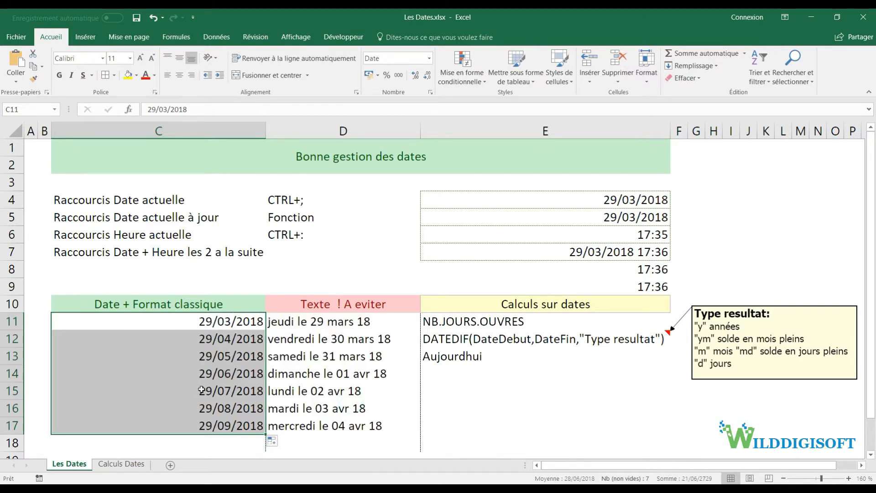
# Change the date series in C11 to C17 to increment by weekdays and format it as Date longue
pyautogui.click(276, 442)
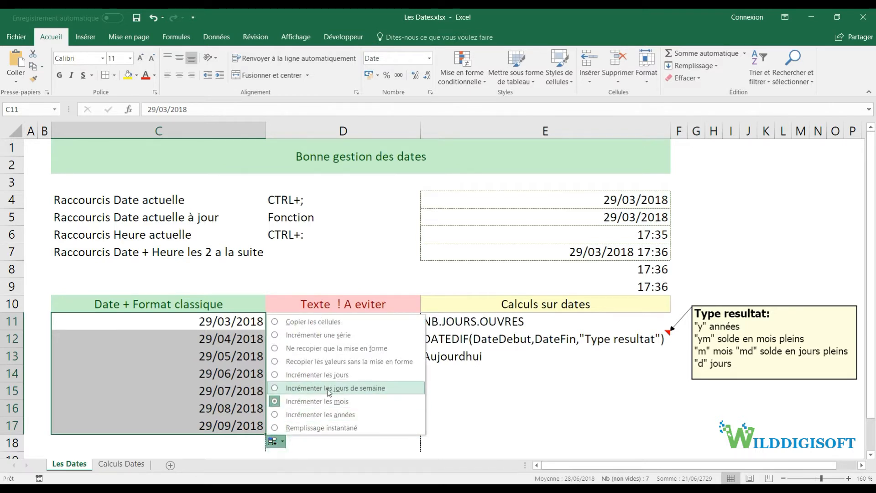
pyautogui.click(284, 388)
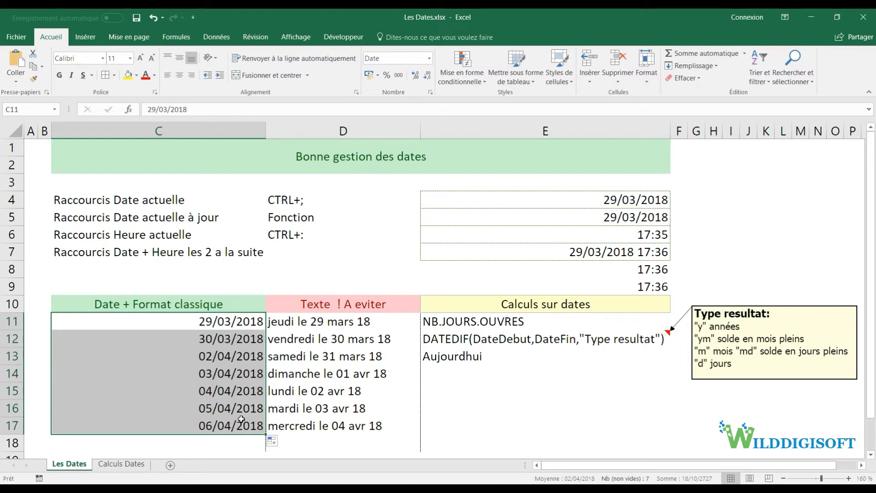
pyautogui.click(429, 57)
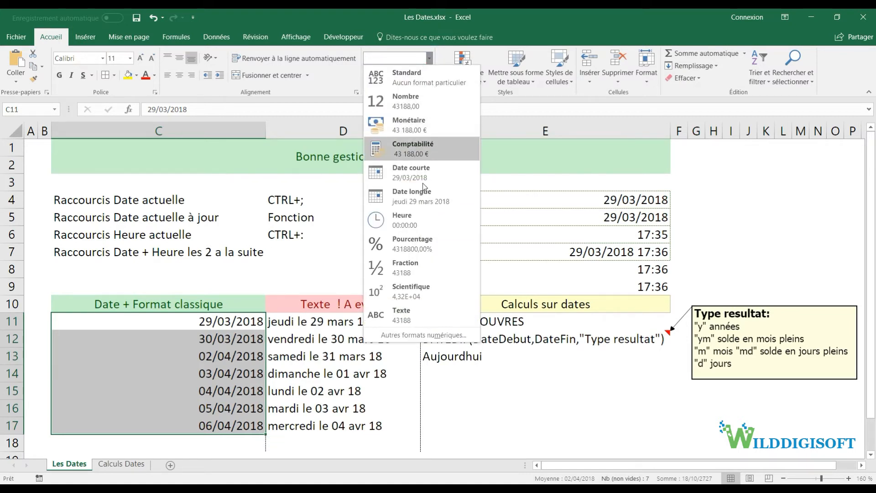
pyautogui.click(401, 199)
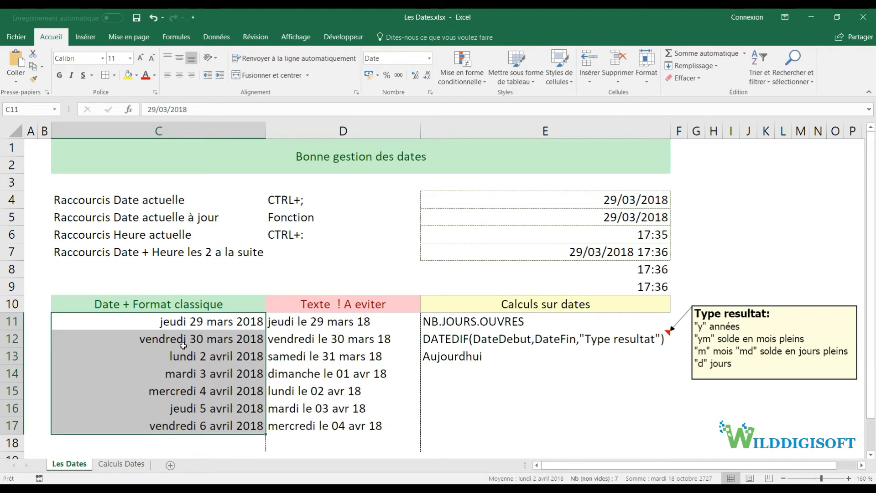
# Fill the text entry in D11 down to D17 and compare it with the dates in column C
pyautogui.click(368, 323)
pyautogui.moveTo(419, 330); pyautogui.dragTo(412, 432)
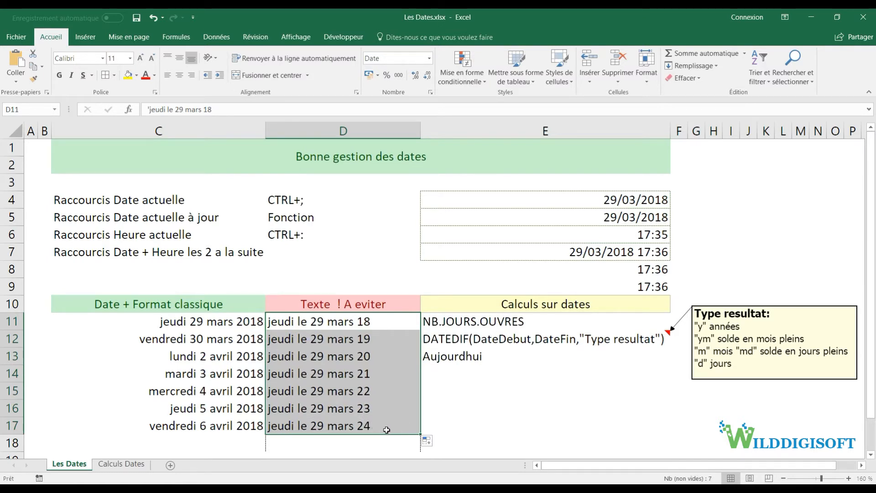
pyautogui.click(365, 341)
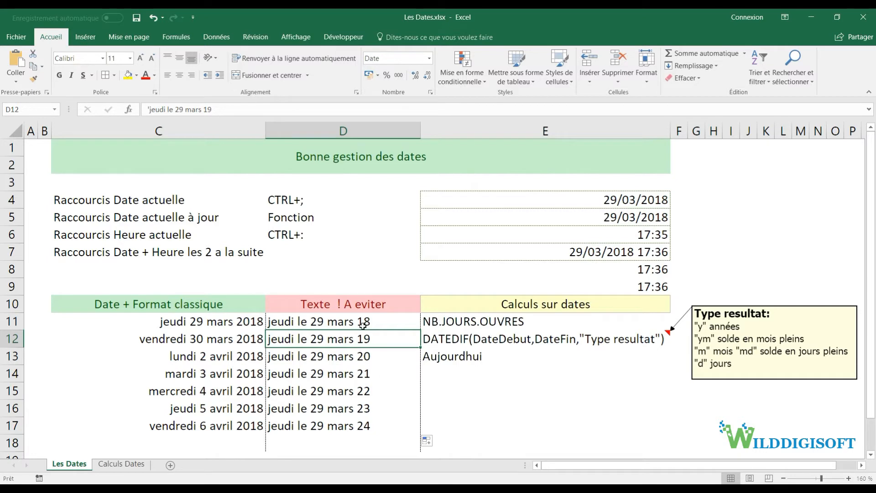
pyautogui.moveTo(201, 324)
pyautogui.mouseDown()
pyautogui.moveTo(228, 357)
pyautogui.moveTo(201, 426)
pyautogui.mouseUp()
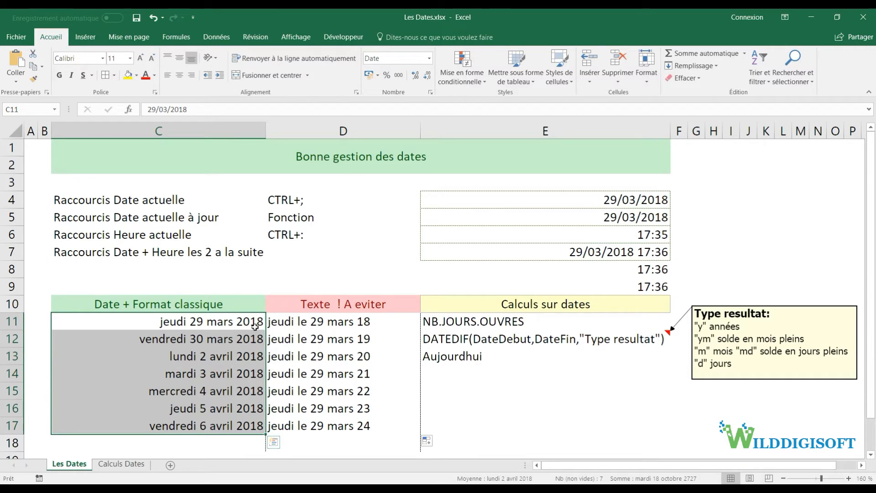
pyautogui.click(294, 327)
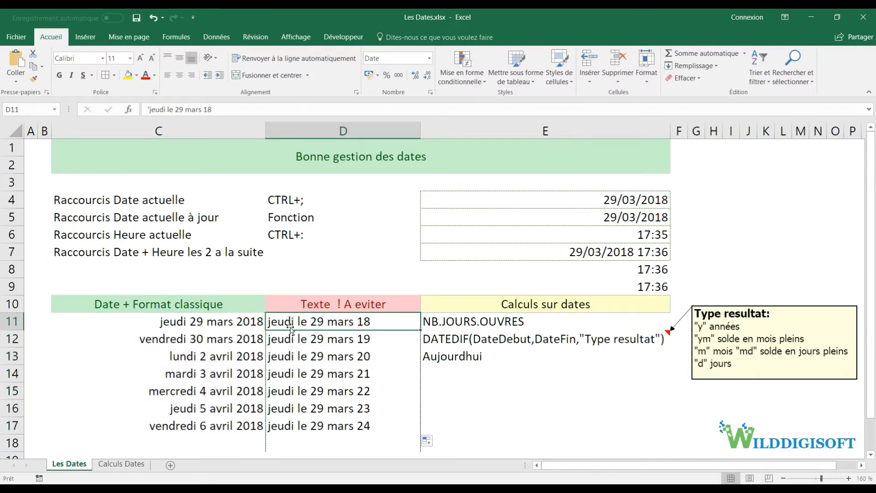
# Bring up the Personnalisée number format for cells C11 to C17 and clear the existing type code
pyautogui.moveTo(205, 323); pyautogui.dragTo(206, 426)
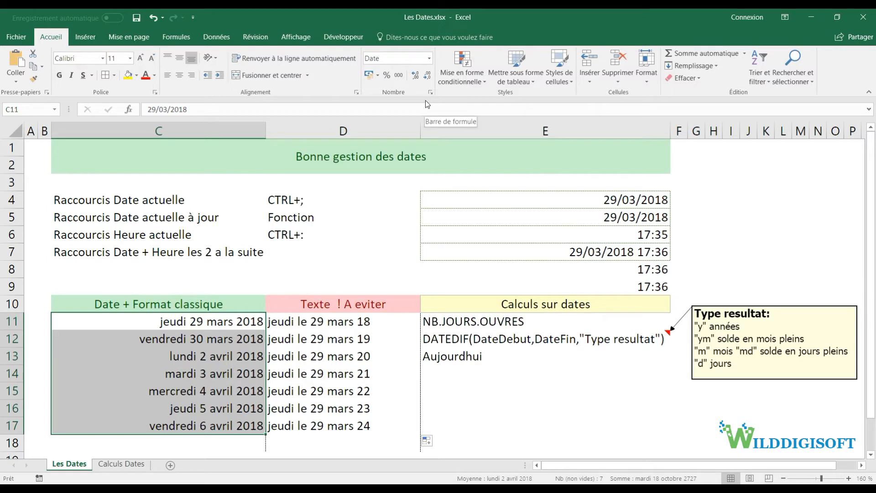
pyautogui.moveTo(416, 83); pyautogui.dragTo(441, 103)
pyautogui.click(429, 58)
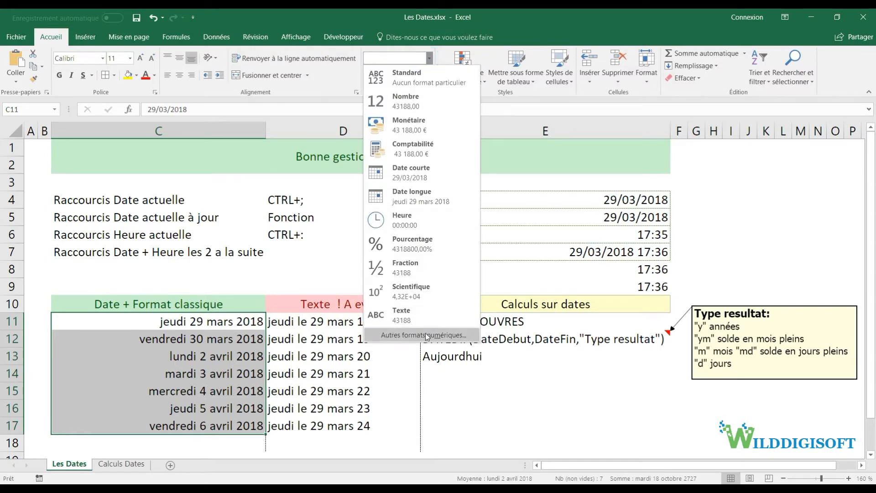
pyautogui.rightClick(204, 329)
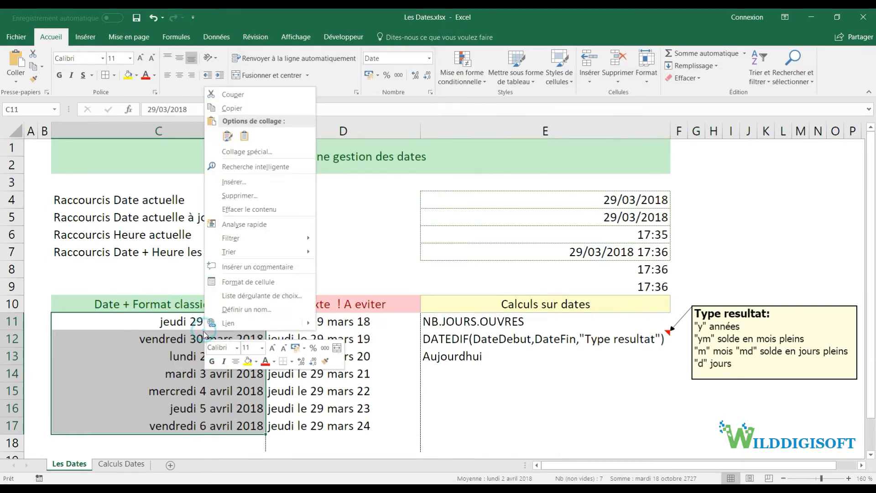
pyautogui.click(259, 282)
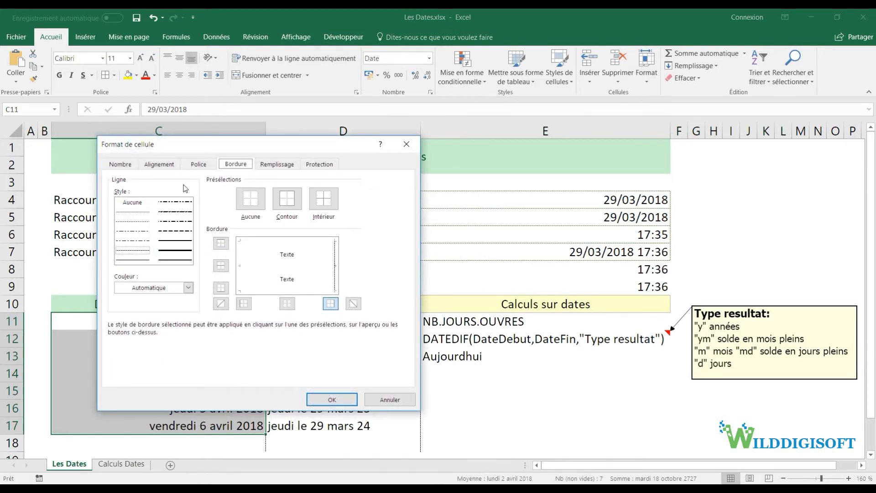
pyautogui.click(120, 164)
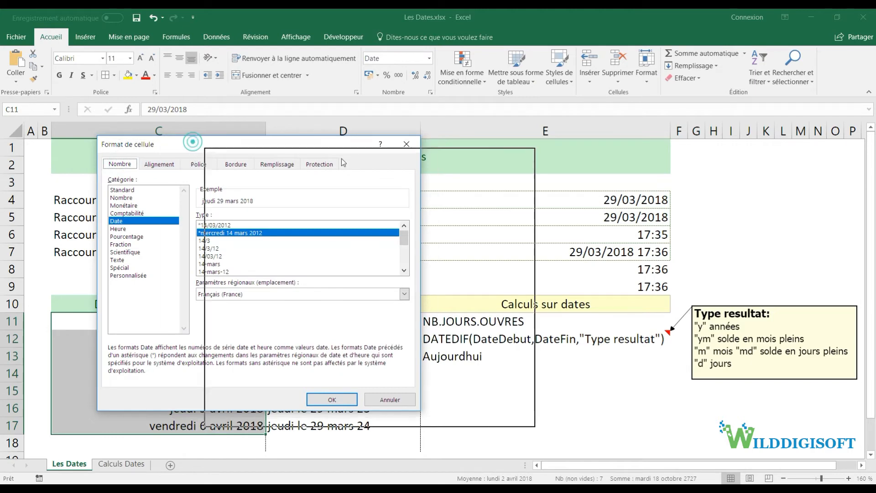
pyautogui.moveTo(193, 142); pyautogui.dragTo(392, 160)
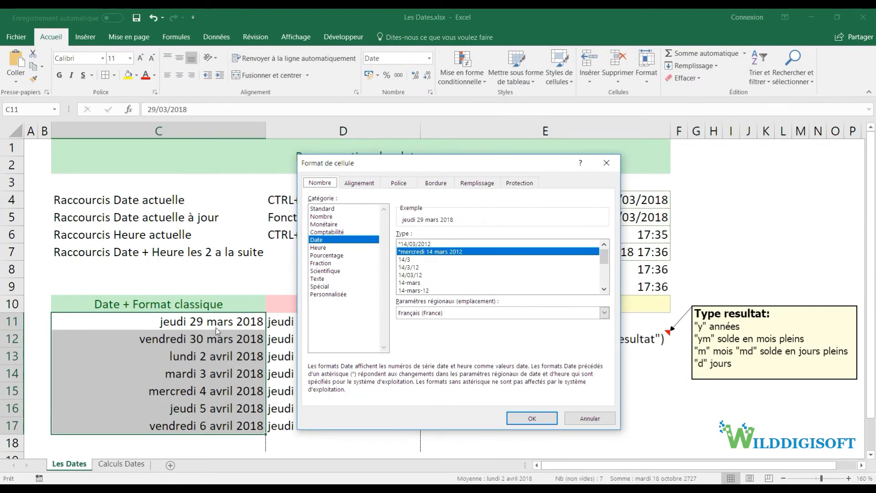
pyautogui.click(329, 295)
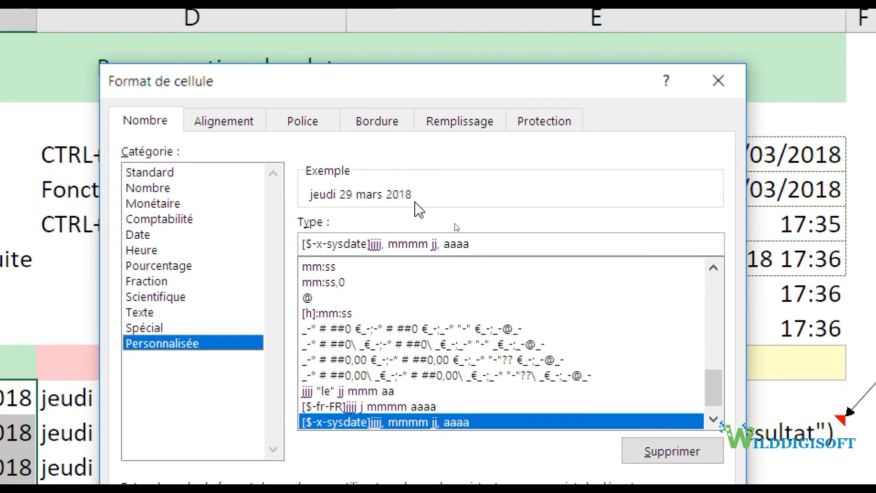
pyautogui.moveTo(492, 247); pyautogui.dragTo(260, 242)
pyautogui.press('BackSpace')
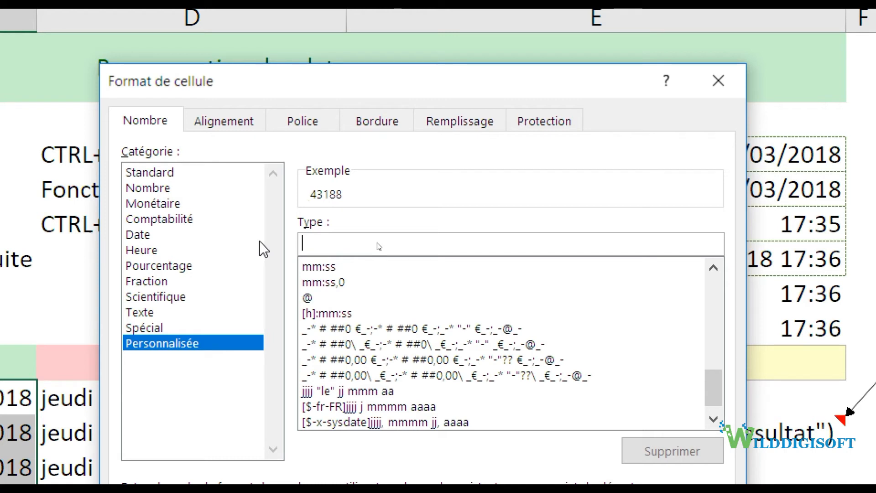
# Try the custom date code jjjj "le" jj mmm aaaaaaaa for the selected dates and erase it again
pyautogui.write('j')
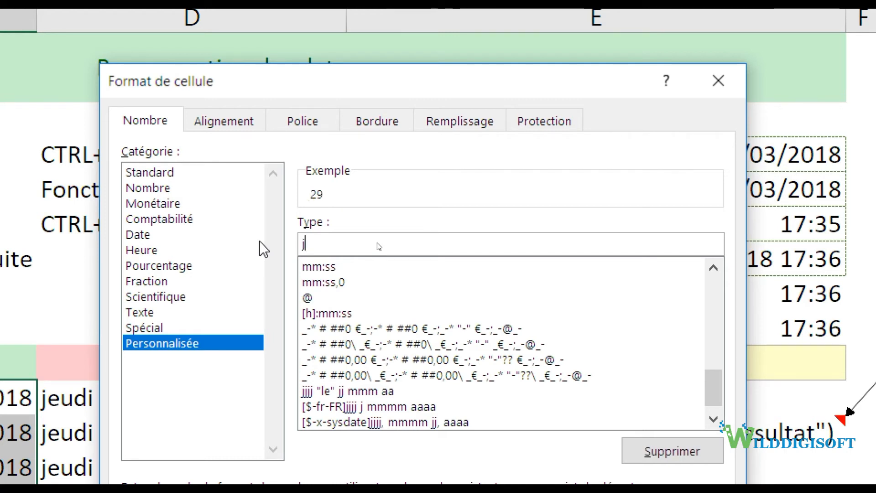
pyautogui.write('j')
pyautogui.write('jj')
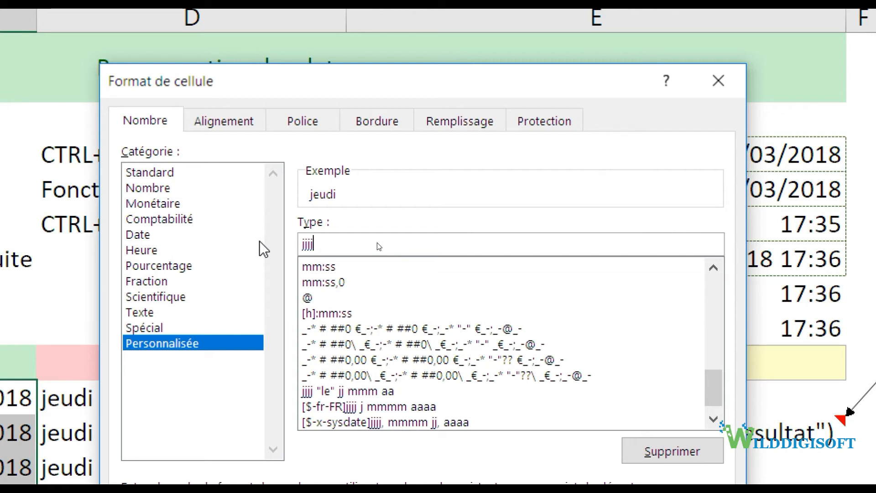
pyautogui.write('"le" jj')
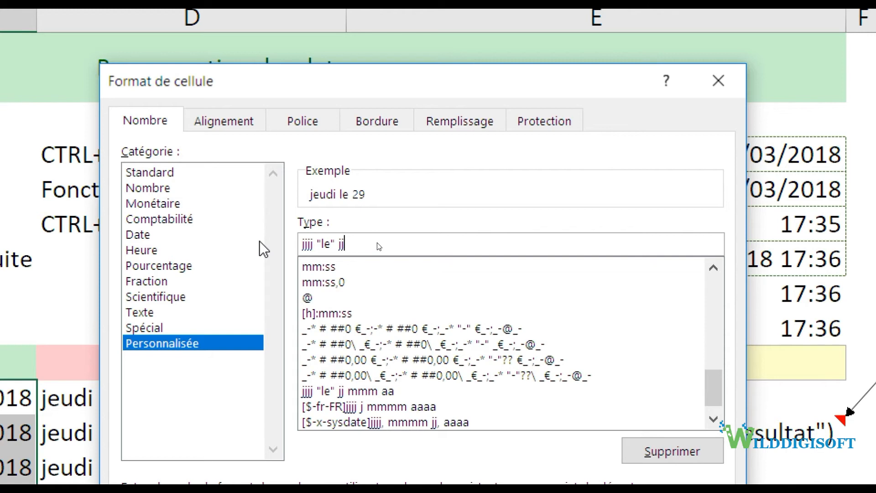
pyautogui.write(' mmm aaaaaaaaaa')
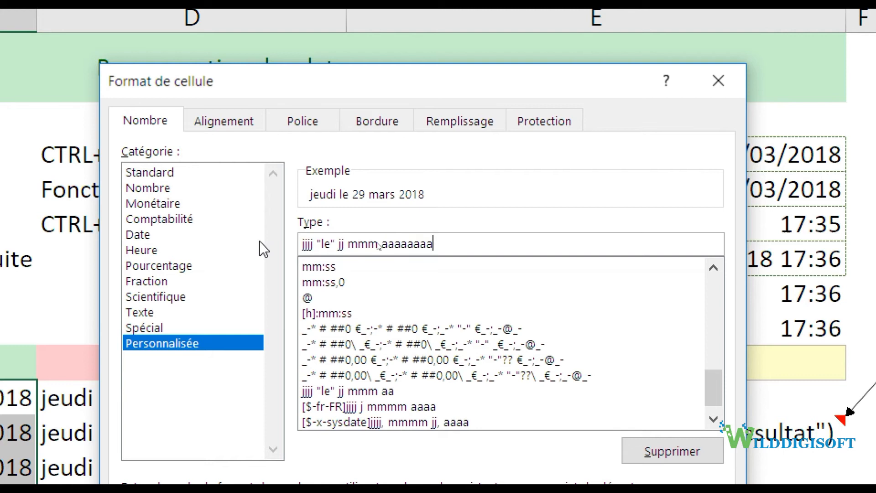
pyautogui.press('BackSpace')
pyautogui.press('BackSpace')
pyautogui.press('BackSpace')
pyautogui.press('BackSpace')
pyautogui.press('BackSpace')
pyautogui.press('BackSpace')
pyautogui.press('BackSpace')
pyautogui.press('BackSpace')
pyautogui.press('BackSpace')
pyautogui.press('BackSpace')
pyautogui.press('BackSpace')
pyautogui.press('BackSpace')
pyautogui.press('BackSpace')
pyautogui.press('BackSpace')
pyautogui.press('BackSpace')
pyautogui.press('BackSpace')
pyautogui.press('BackSpace')
pyautogui.press('BackSpace')
pyautogui.press('BackSpace')
pyautogui.press('BackSpace')
pyautogui.press('BackSpace')
pyautogui.press('BackSpace')
pyautogui.press('BackSpace')
pyautogui.press('BackSpace')
pyautogui.press('BackSpace')
pyautogui.press('BackSpace')
pyautogui.press('BackSpace')
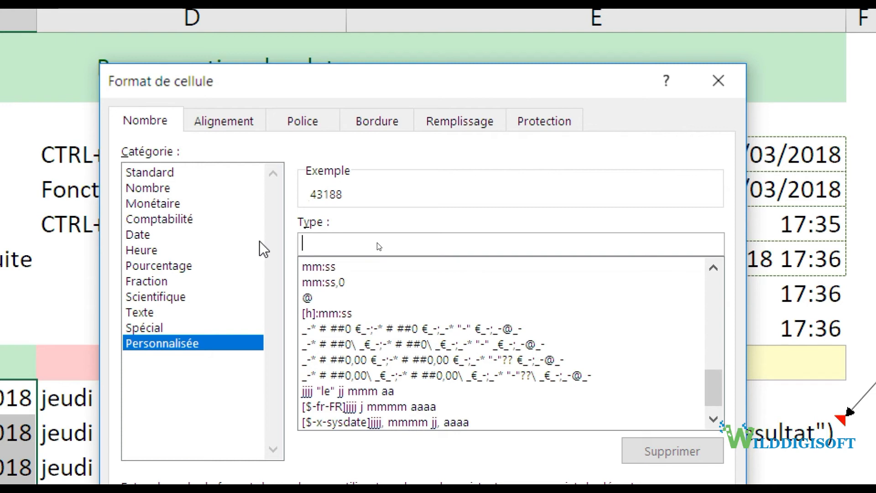
# Apply the custom date format jjj. jj mmm aa to cells C11 to C17
pyautogui.write('jj')
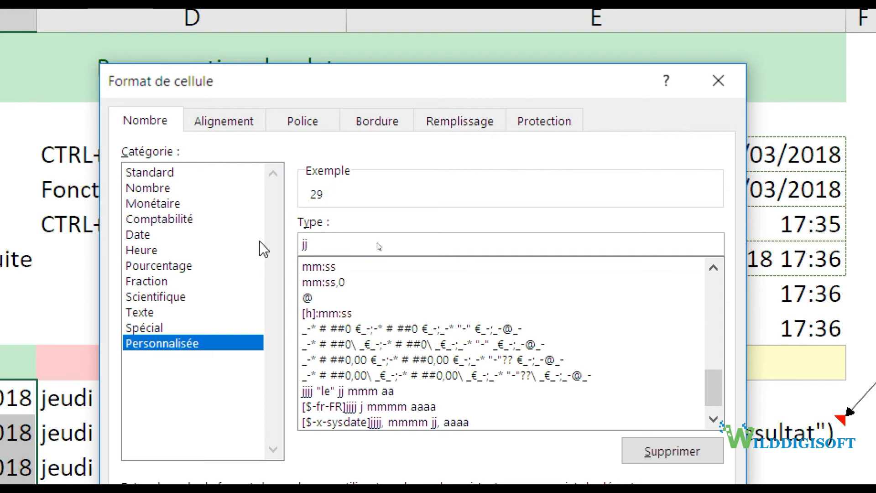
pyautogui.write('j,')
pyautogui.write('.')
pyautogui.write('jj')
pyautogui.write(' mmm')
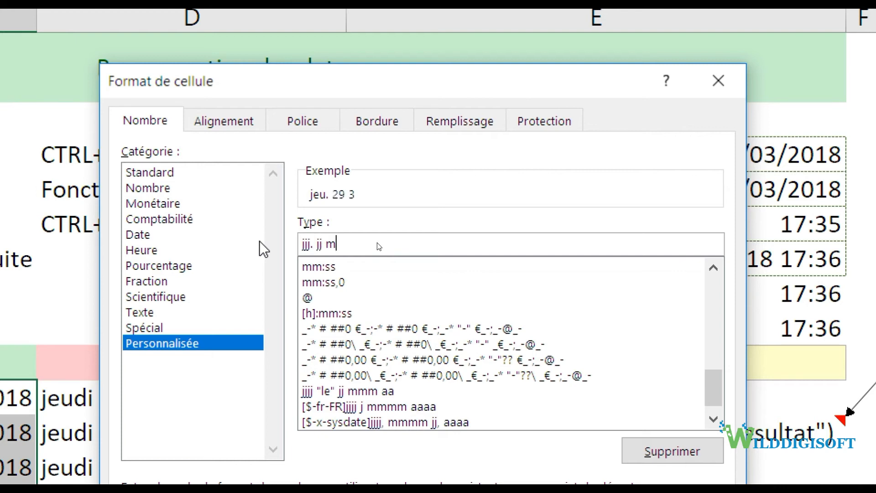
pyautogui.write(' aa')
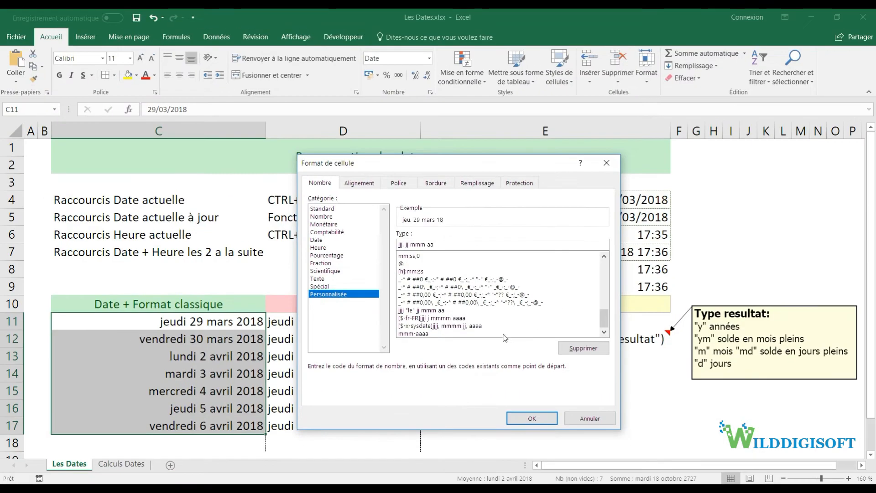
pyautogui.click(535, 416)
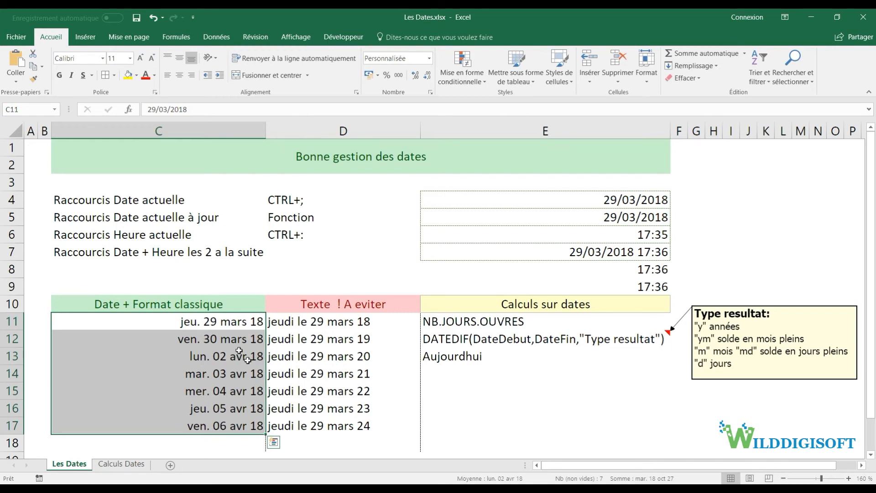
# Turn on filtering for the header cells Date + Format classique and Texte ! A eviter
pyautogui.click(243, 320)
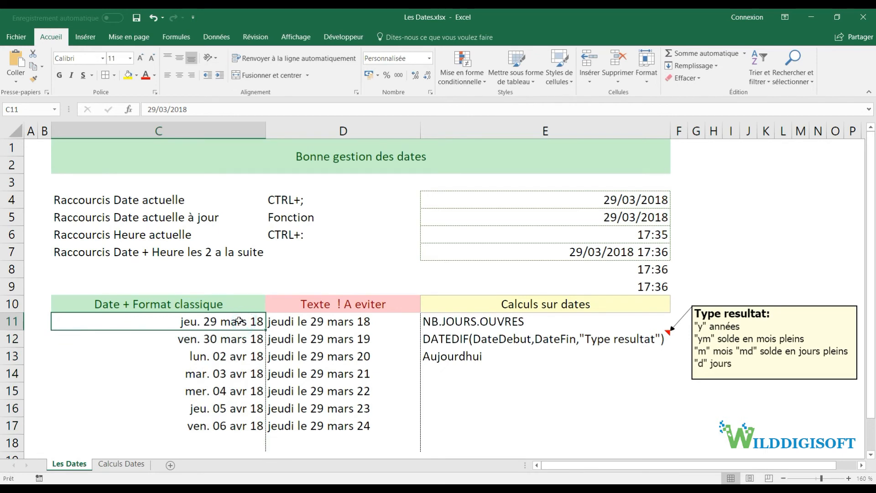
pyautogui.moveTo(209, 304); pyautogui.dragTo(303, 304)
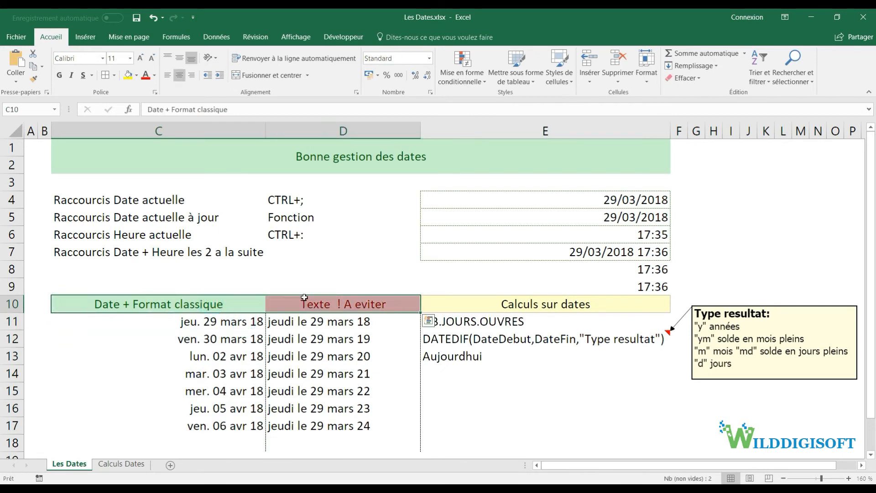
pyautogui.click(206, 41)
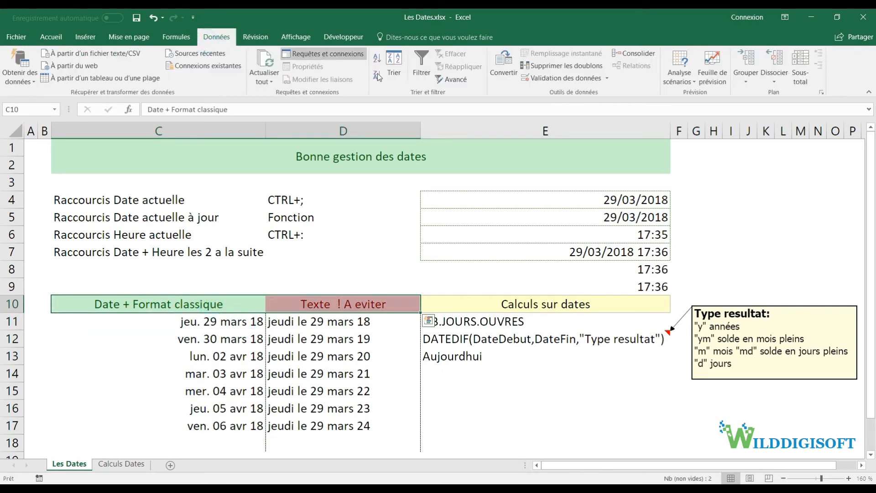
pyautogui.click(421, 75)
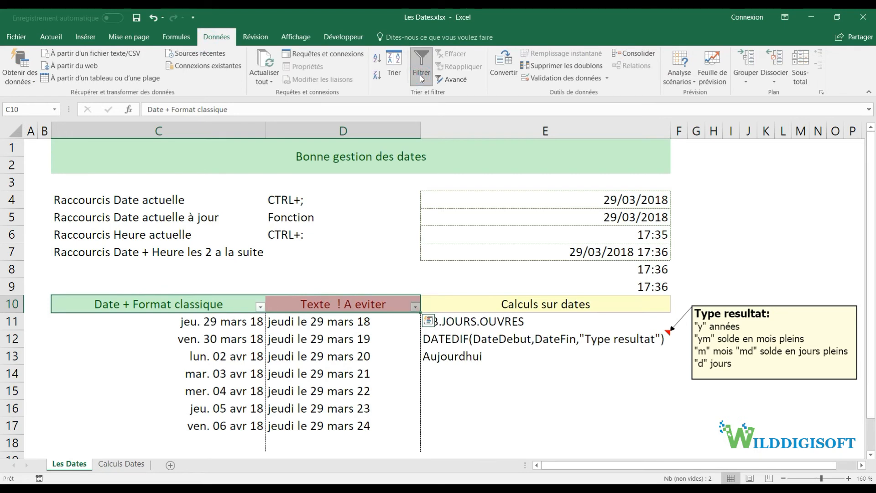
# Examine the filter values offered for the Texte ! A eviter column and leave them unfiltered
pyautogui.click(279, 322)
pyautogui.click(416, 307)
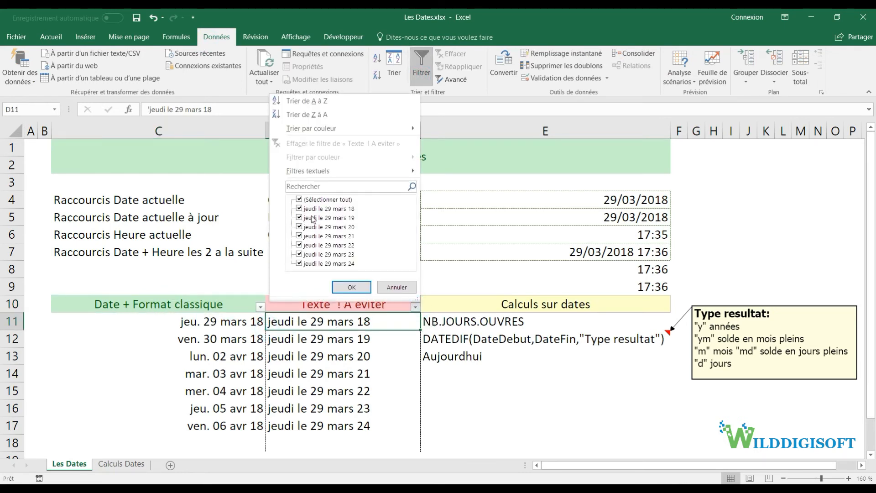
pyautogui.click(396, 287)
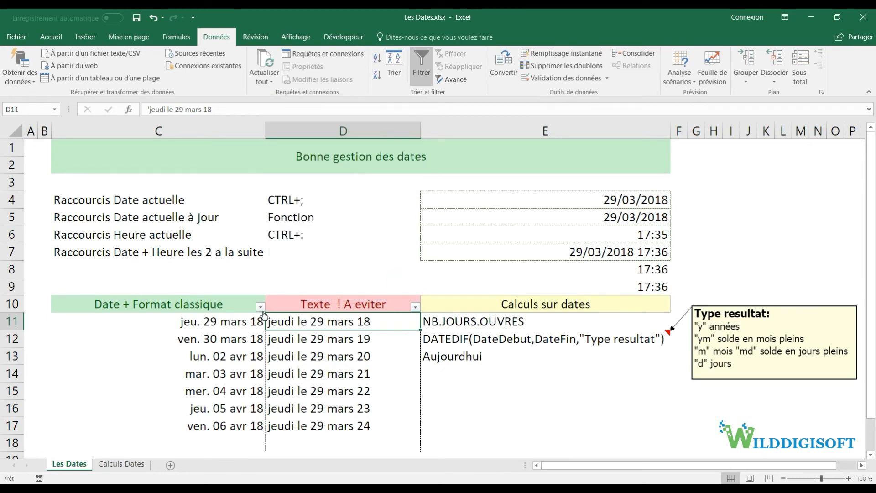
# Expand the mars and avril days in the Date + Format classique filter and apply the chronological filter Le mois prochain
pyautogui.click(233, 304)
pyautogui.click(261, 309)
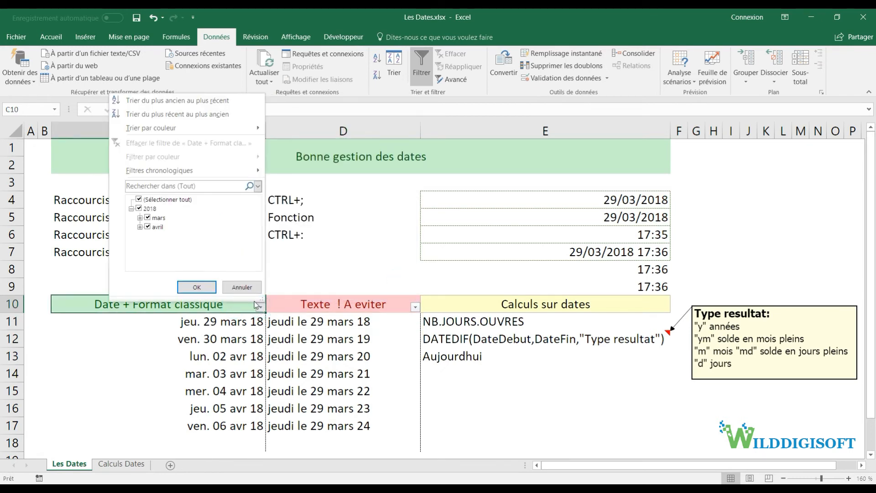
pyautogui.click(140, 217)
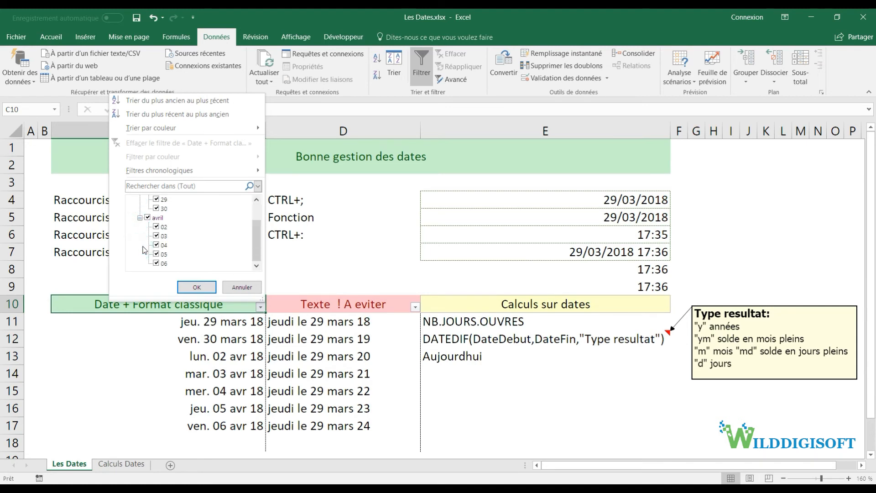
pyautogui.click(140, 245)
pyautogui.moveTo(141, 177)
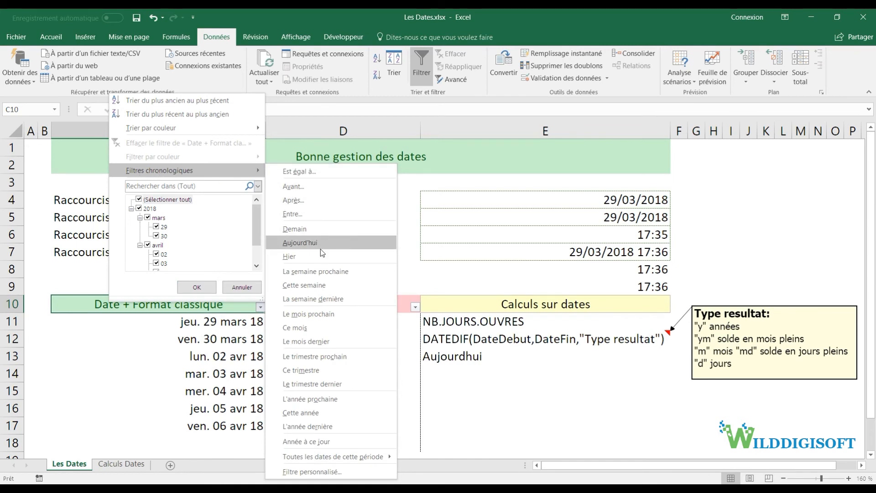
pyautogui.click(324, 312)
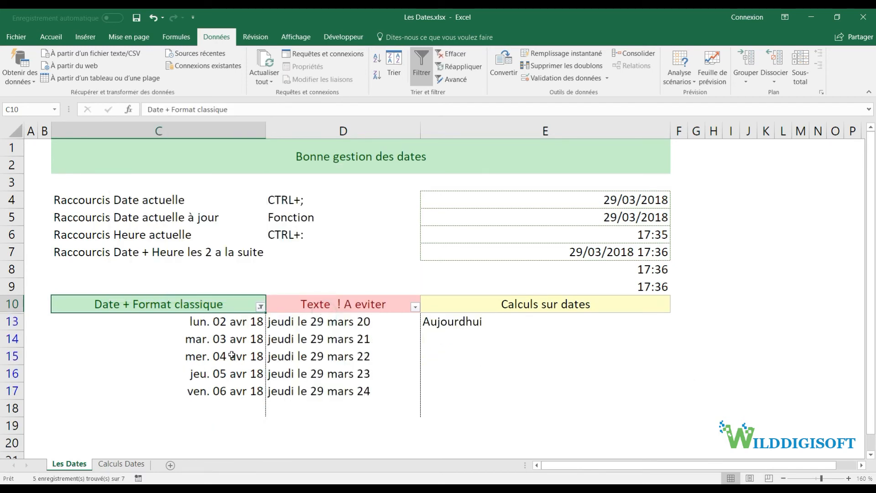
# Filter the Date + Format classique column with the chronological filter Aujourd'hui and clear the filter to restore all rows
pyautogui.click(260, 306)
pyautogui.moveTo(202, 172)
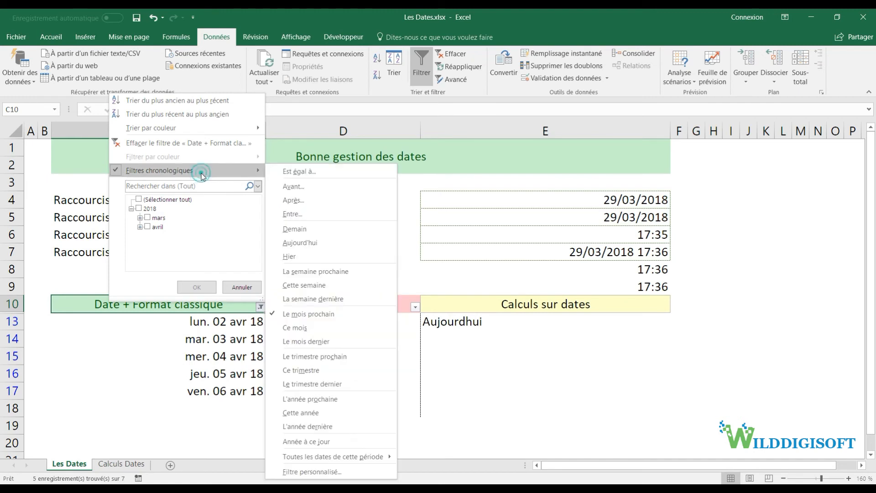
pyautogui.click(305, 244)
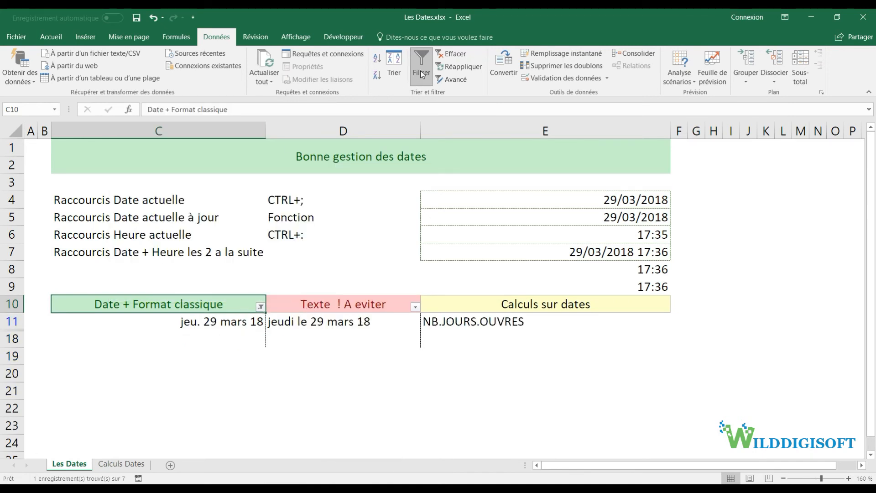
pyautogui.click(450, 54)
# Examine the text filter options offered for the Texte ! A eviter column and cancel without filtering
pyautogui.click(415, 307)
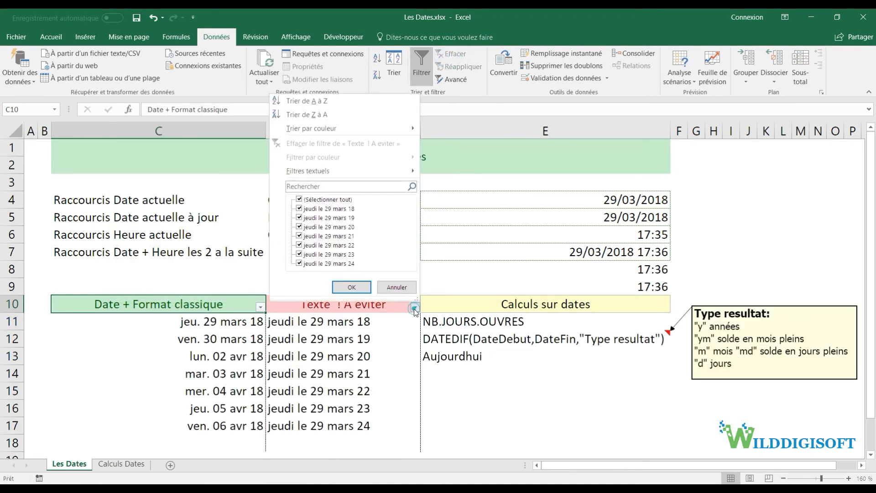
pyautogui.moveTo(380, 176)
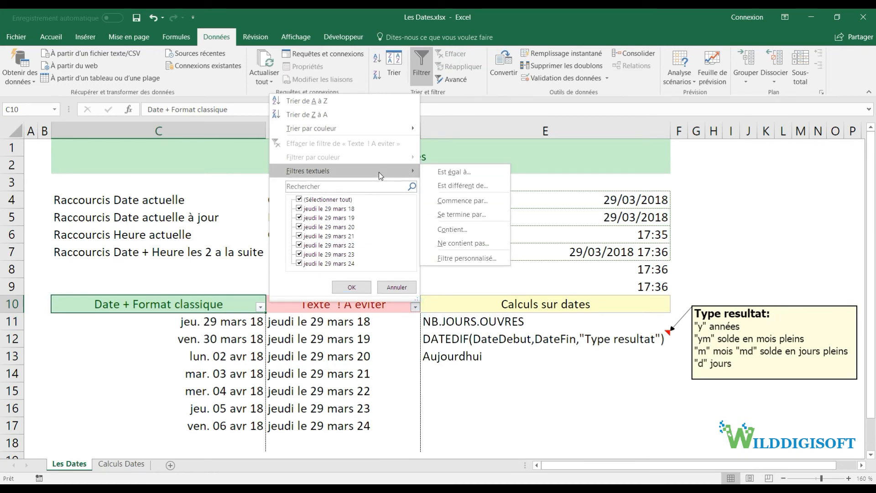
pyautogui.click(387, 286)
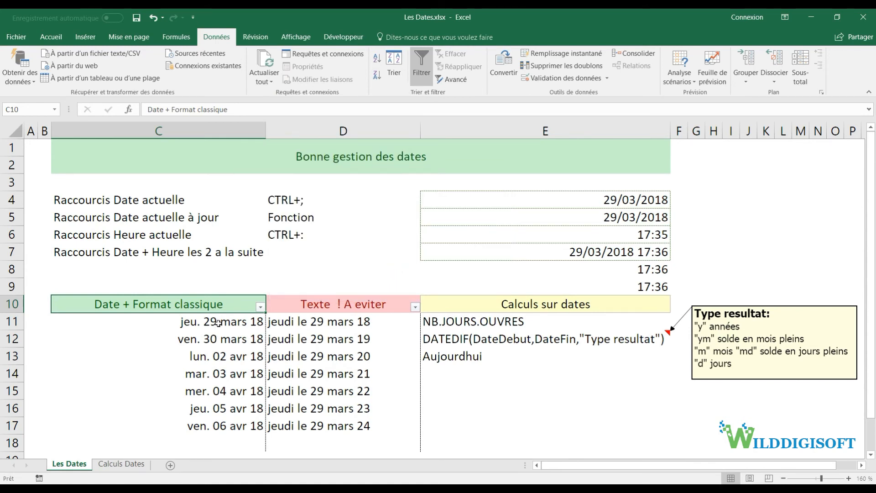
# Compare the real dates in C11:C17 with the text dates in D11:D17, and review the date calculation functions in E11:E12
pyautogui.moveTo(219, 321); pyautogui.dragTo(217, 426)
pyautogui.moveTo(319, 322); pyautogui.dragTo(317, 424)
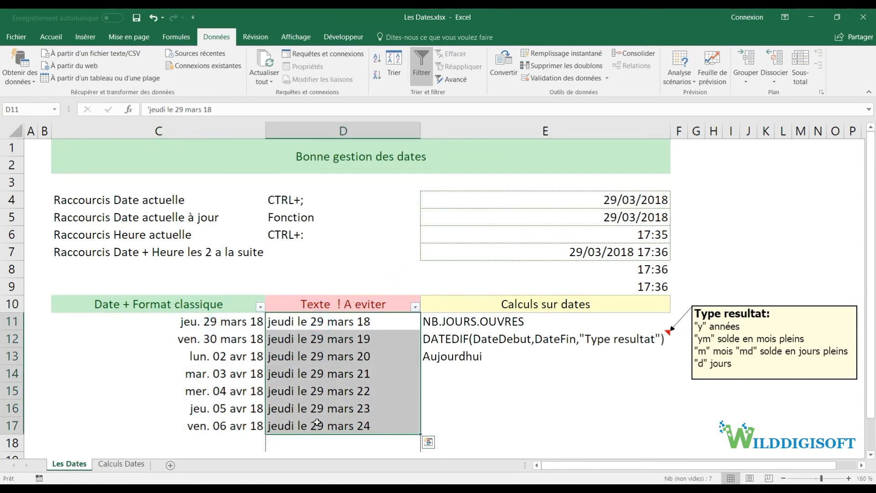
pyautogui.click(440, 324)
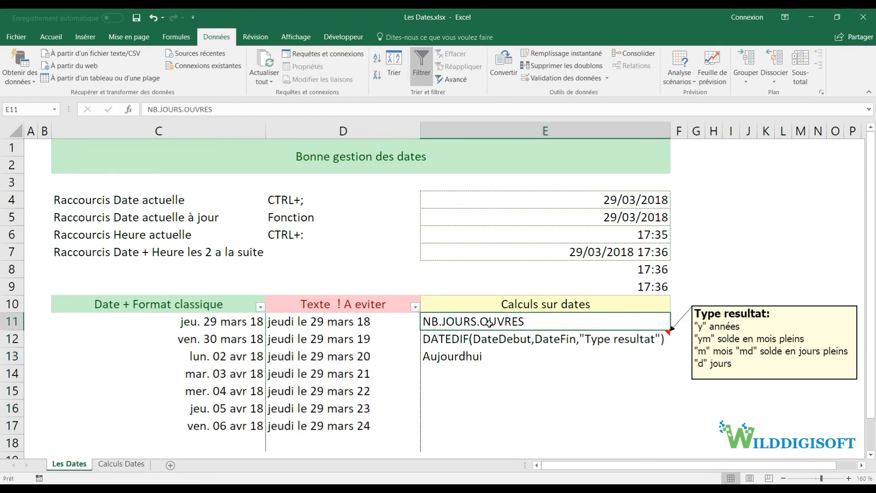
pyautogui.moveTo(489, 323); pyautogui.dragTo(524, 340)
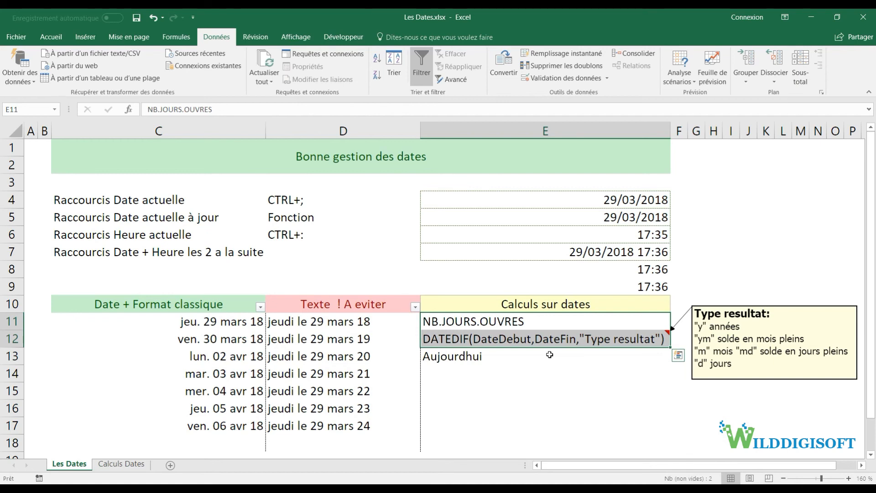
# Colour the DATEDIF syntax text in cell E12 red
pyautogui.click(464, 340)
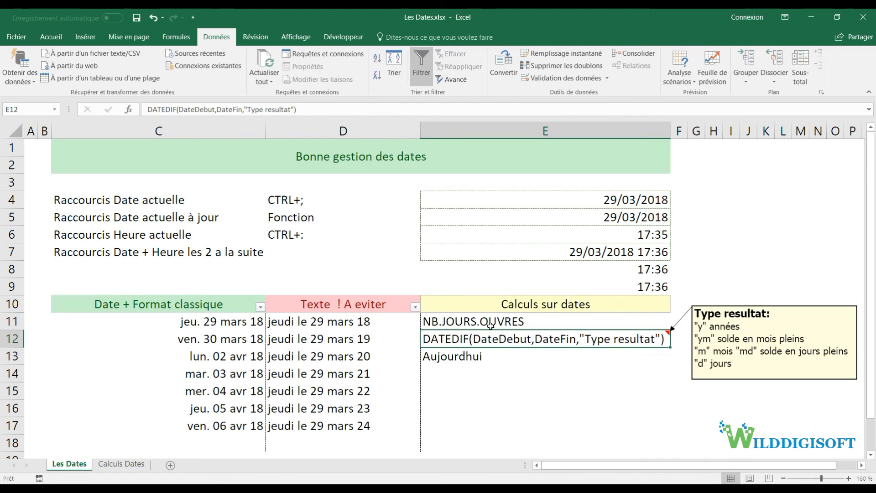
pyautogui.click(45, 36)
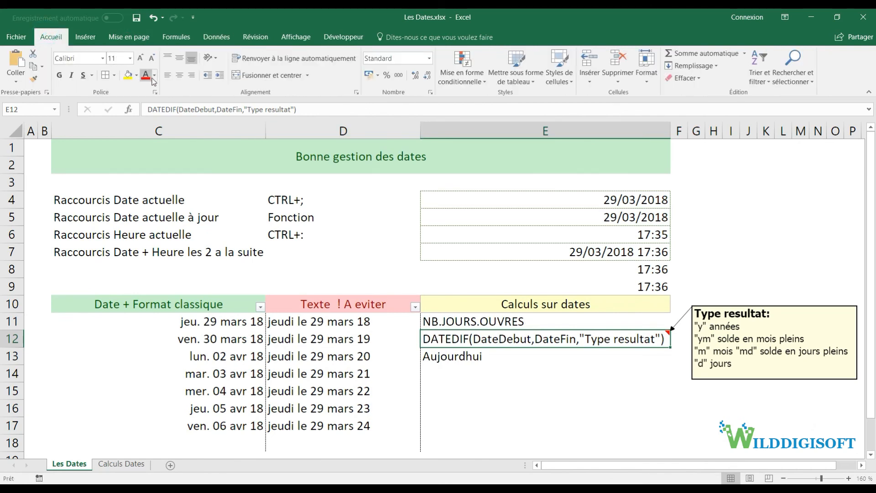
pyautogui.click(151, 76)
pyautogui.click(148, 77)
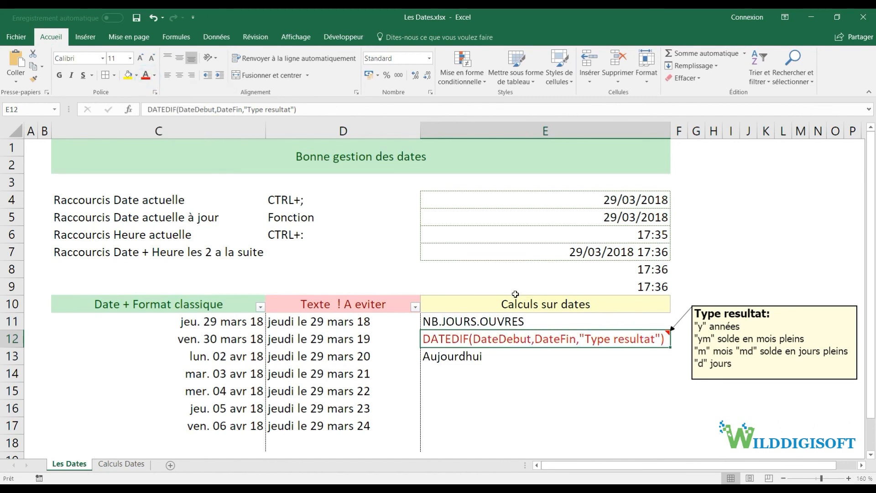
# Review the result type codes "y", "ym", "m" and "d" in the comment on cell E12 and return to the cell
pyautogui.click(699, 325)
pyautogui.doubleClick(704, 339)
pyautogui.doubleClick(700, 351)
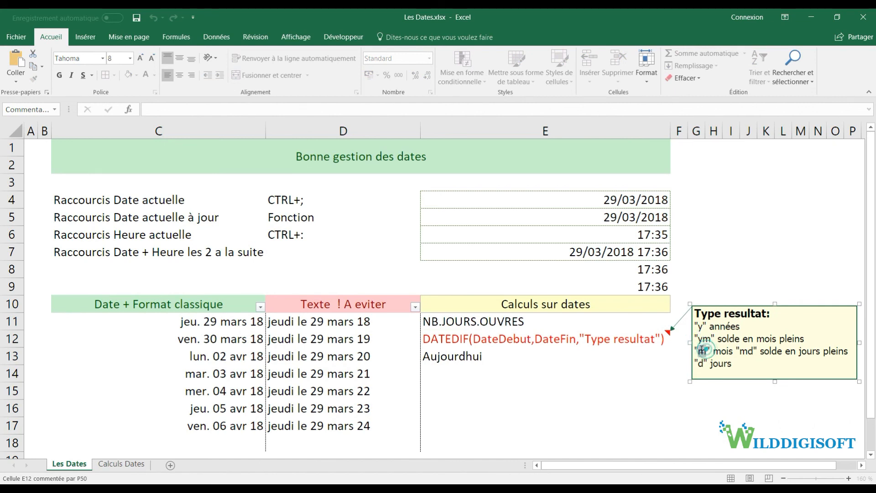
pyautogui.doubleClick(701, 364)
pyautogui.click(507, 340)
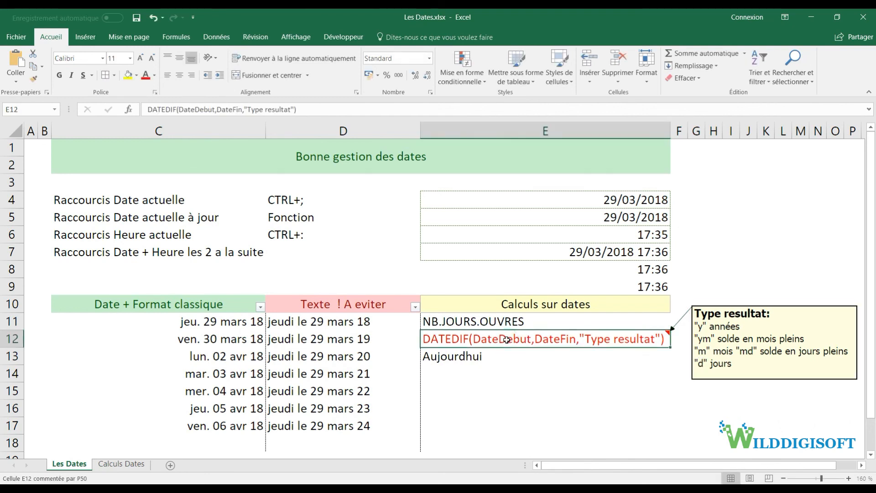